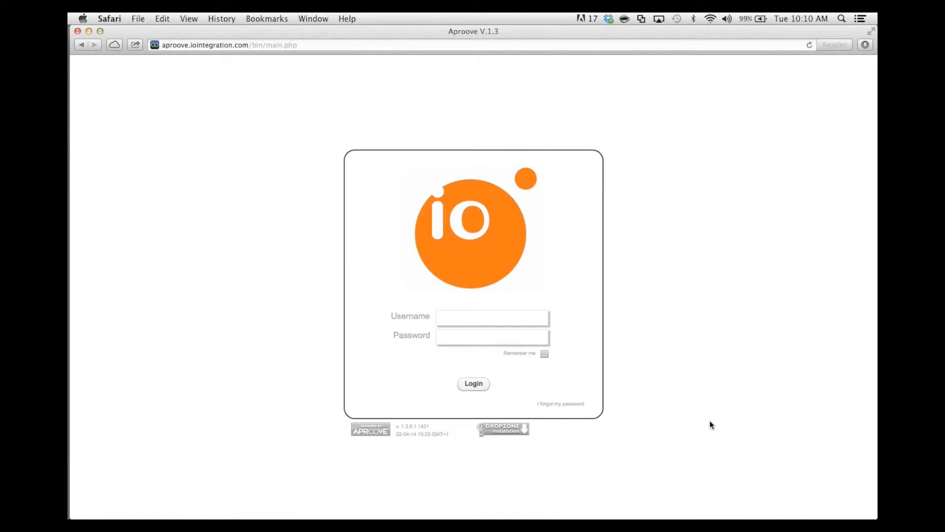
# Step: Log in with the account's username and password
pyautogui.click(511, 316)
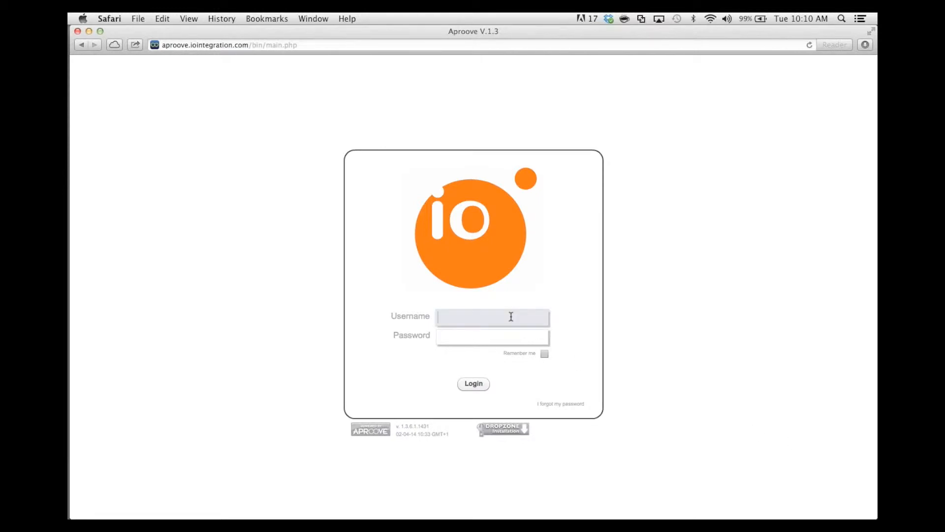
pyautogui.write('jenna')
pyautogui.press('Tab')
pyautogui.write('*****')
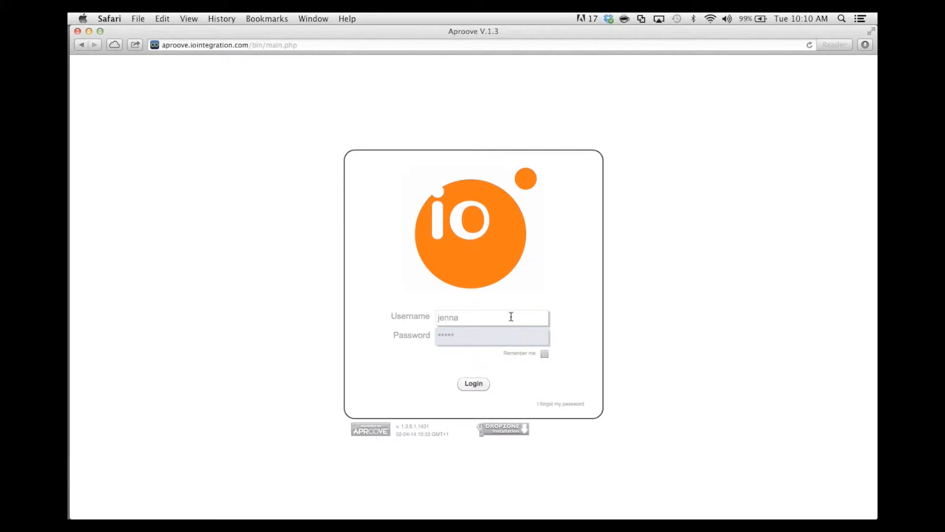
pyautogui.click(475, 383)
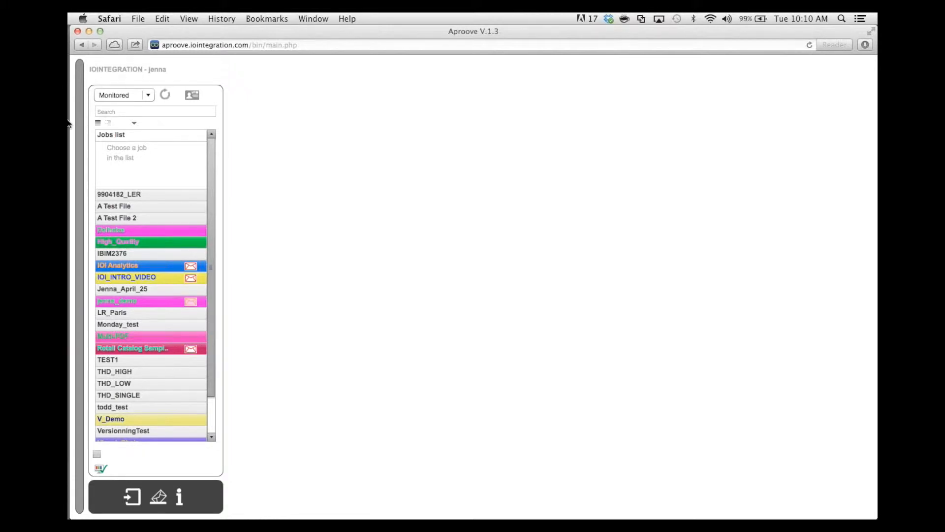
# Step: Switch the jobs to the folder tree view and expand the Clients and IO Integration folders
pyautogui.moveTo(68, 105)
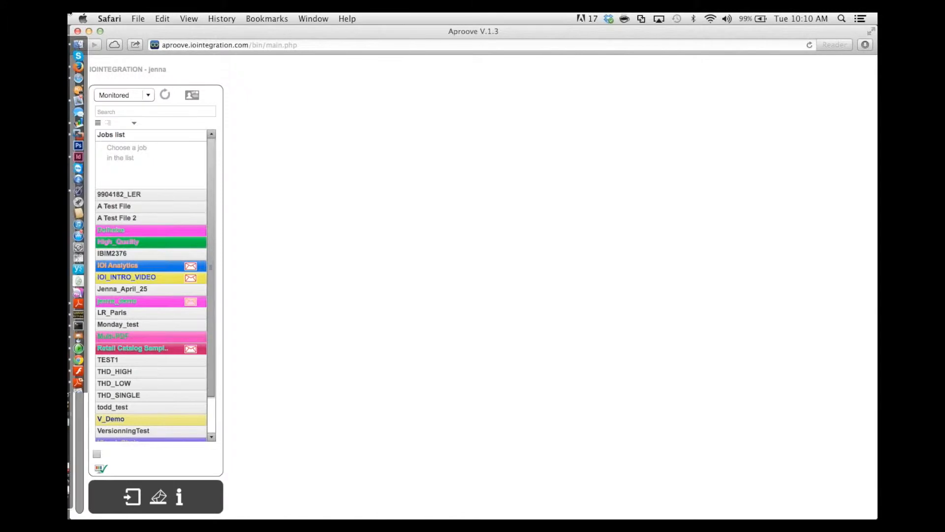
pyautogui.click(108, 123)
pyautogui.click(104, 144)
pyautogui.click(101, 164)
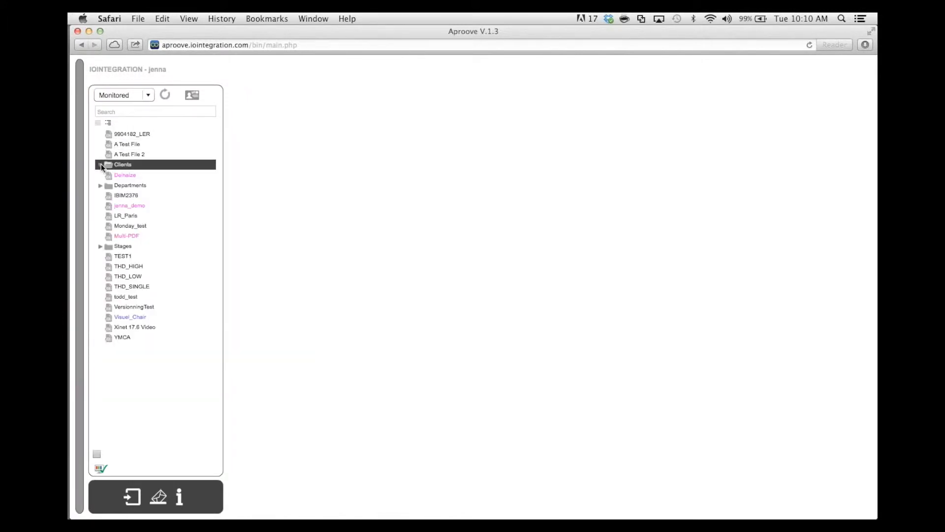
pyautogui.click(105, 176)
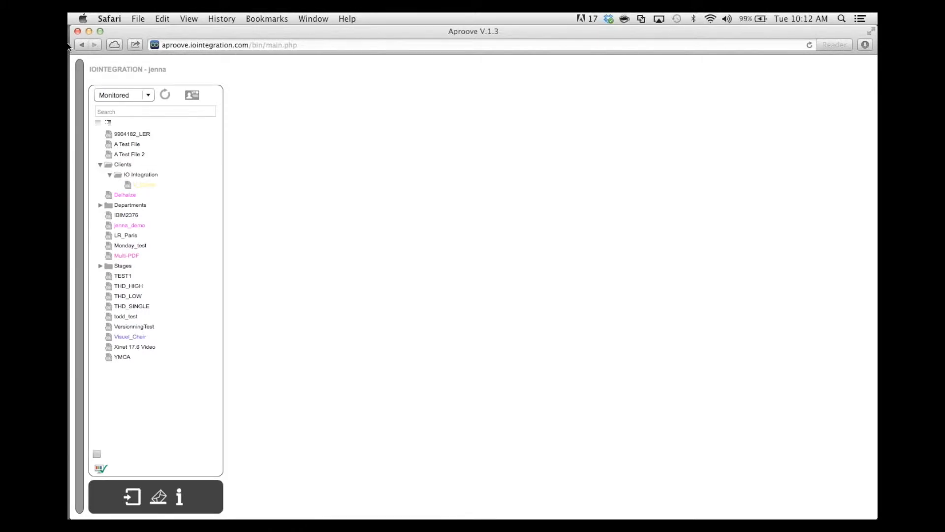
# Step: Return the jobs to the list view and open the Multi-PDF job
pyautogui.click(98, 123)
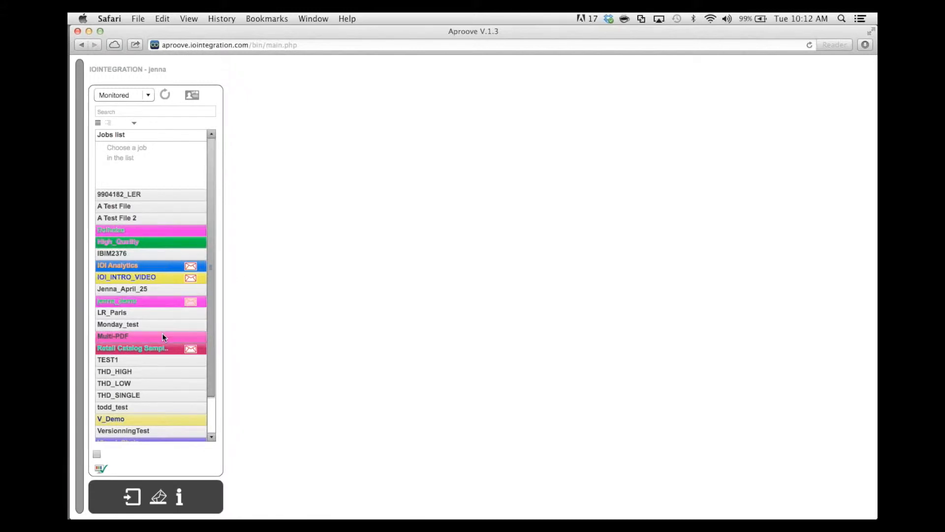
pyautogui.moveTo(162, 336)
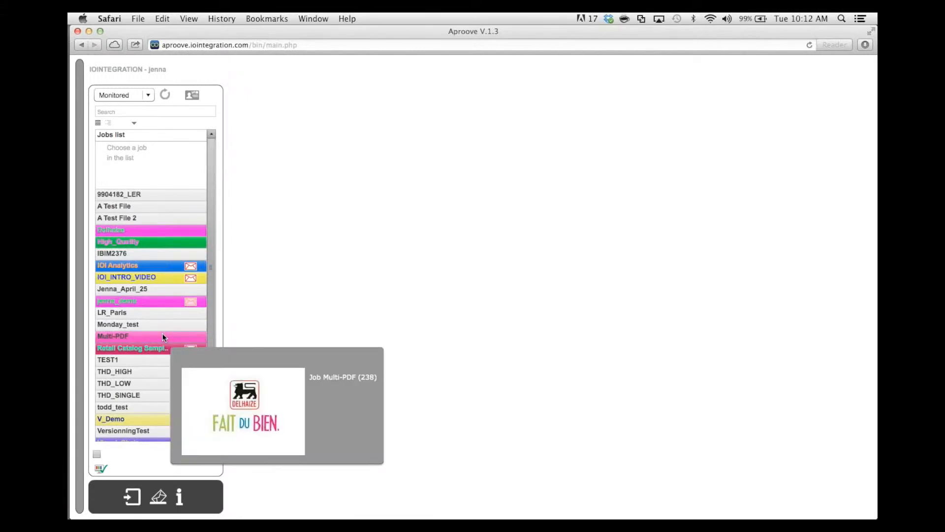
pyautogui.click(163, 336)
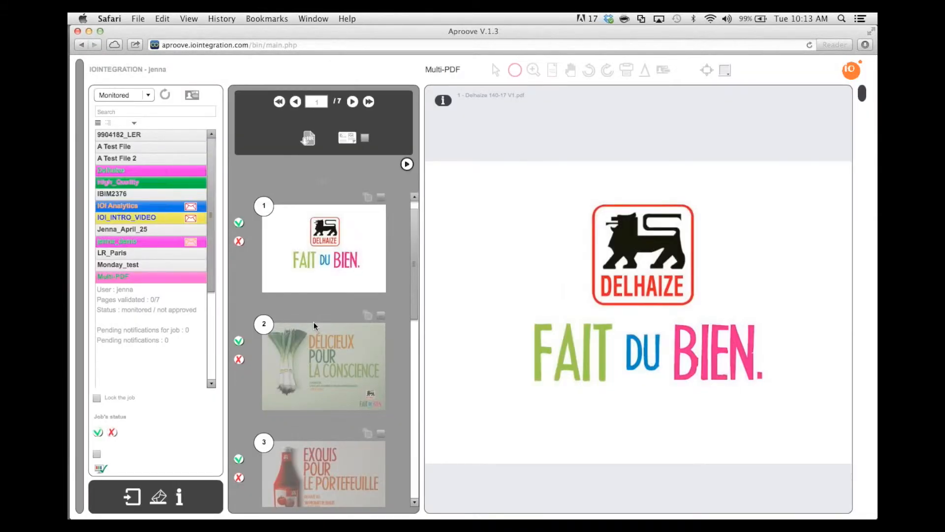
# Step: Display page 2 of the document and enlarge it by hiding the jobs list and the page thumbnails
pyautogui.moveTo(414, 285); pyautogui.dragTo(421, 259)
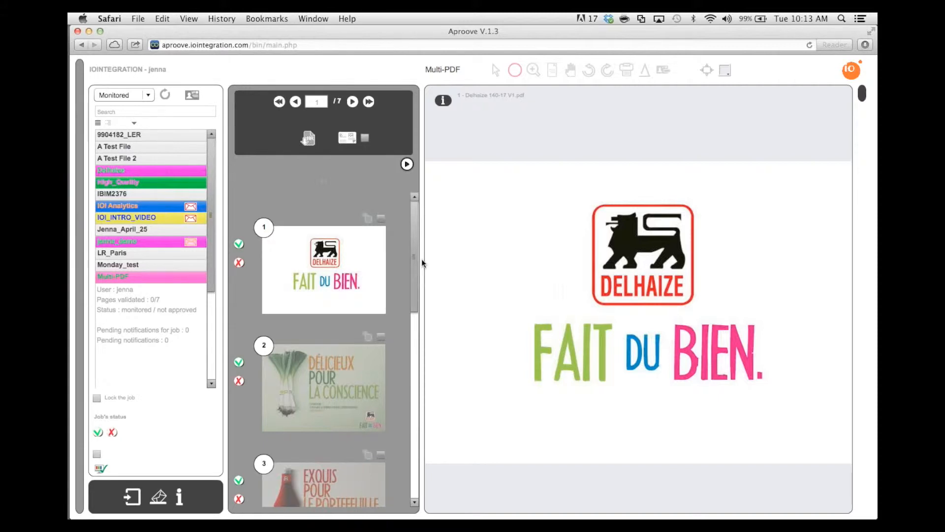
pyautogui.click(323, 367)
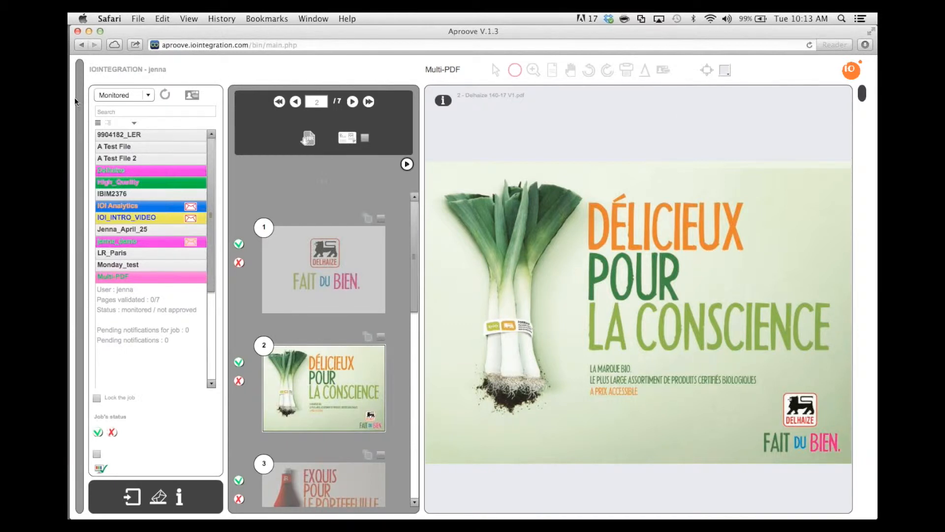
pyautogui.click(81, 74)
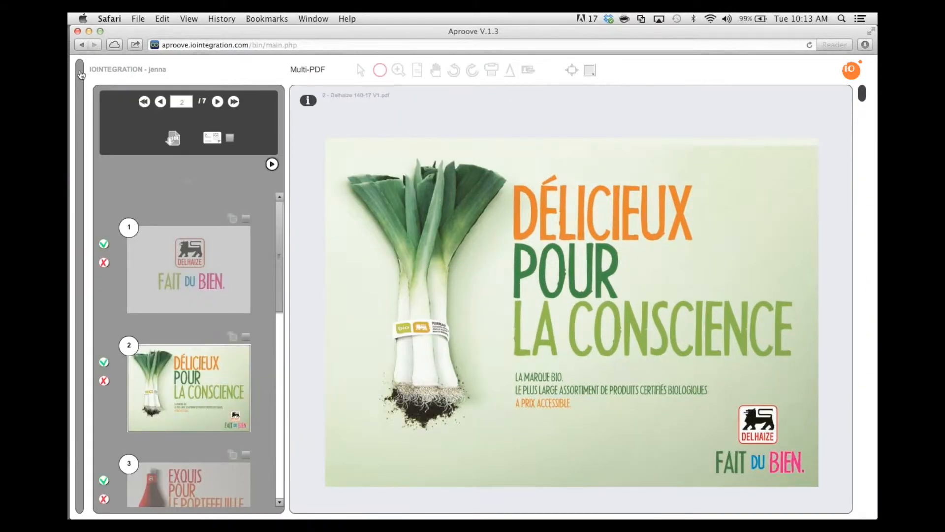
pyautogui.click(80, 74)
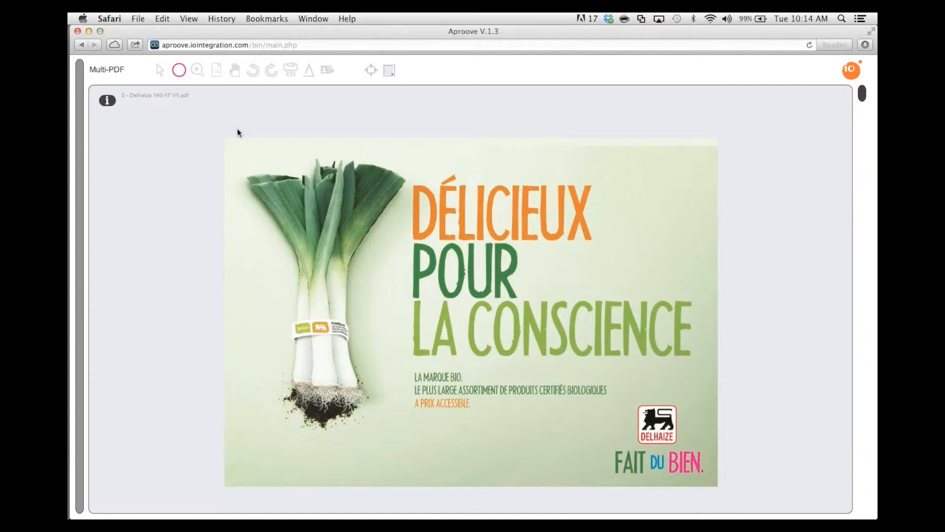
# Step: Add a circle note reading "Tooo green!" on the leek's upper-left leaf and validate it
pyautogui.click(296, 192)
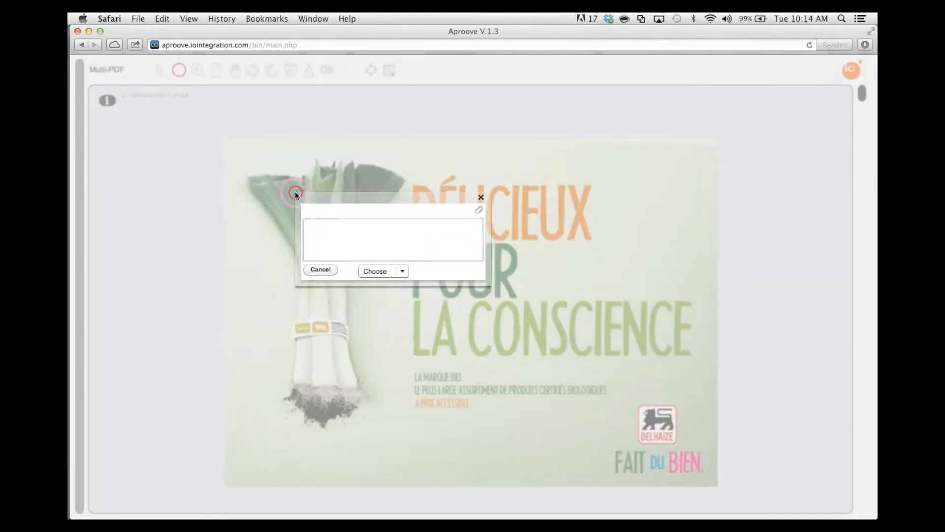
pyautogui.write('Tooo green!')
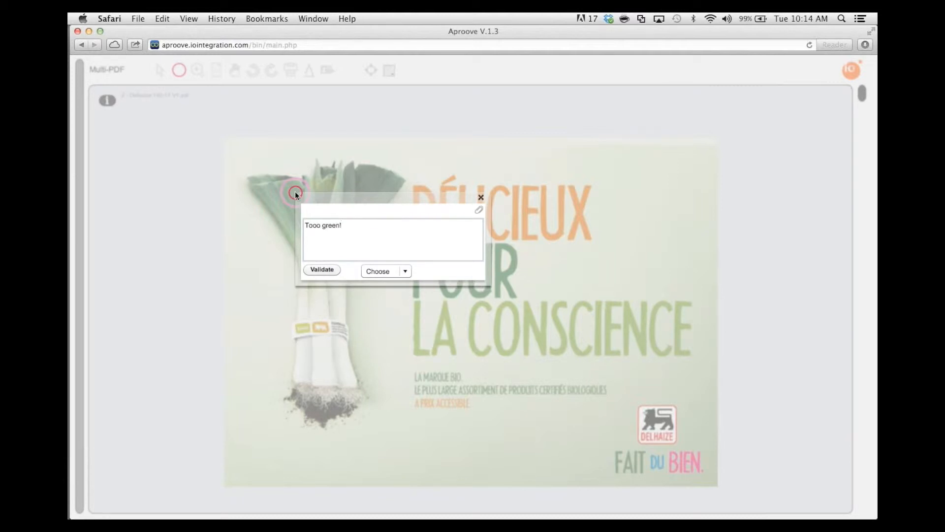
pyautogui.click(313, 268)
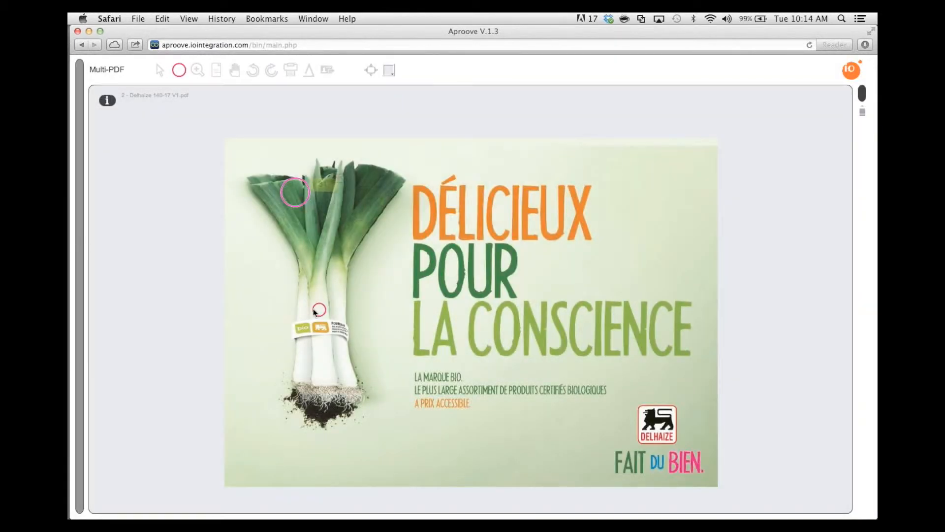
# Step: Draw a freehand loop around the leek's bio label and validate a note reading "Make bigger!"
pyautogui.click(313, 309)
pyautogui.moveTo(306, 308)
pyautogui.mouseDown()
pyautogui.moveTo(274, 314)
pyautogui.moveTo(327, 355)
pyautogui.moveTo(337, 310)
pyautogui.moveTo(315, 308)
pyautogui.mouseUp()
pyautogui.write('Make bigger!')
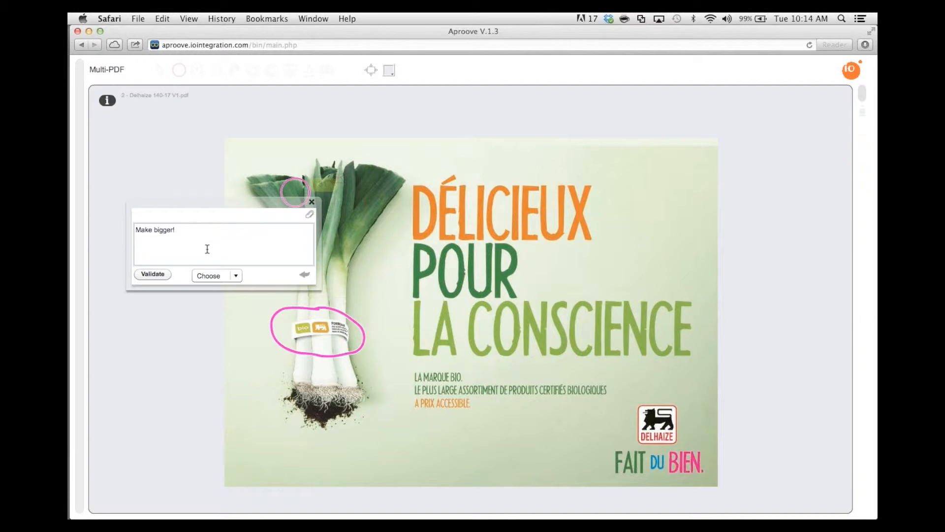
pyautogui.click(160, 274)
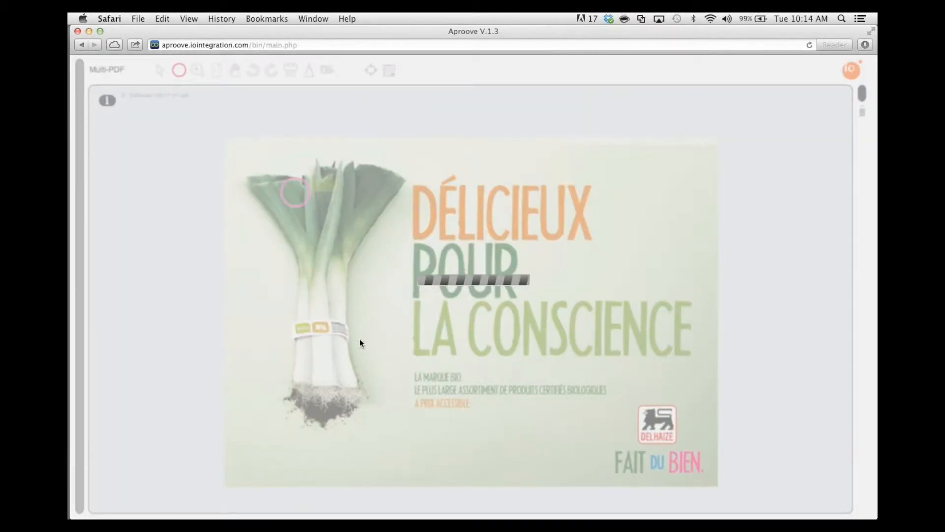
# Step: Frame the Delhaize logo with a rectangle and validate a note reading "wrong logo"
pyautogui.moveTo(627, 389); pyautogui.dragTo(696, 445)
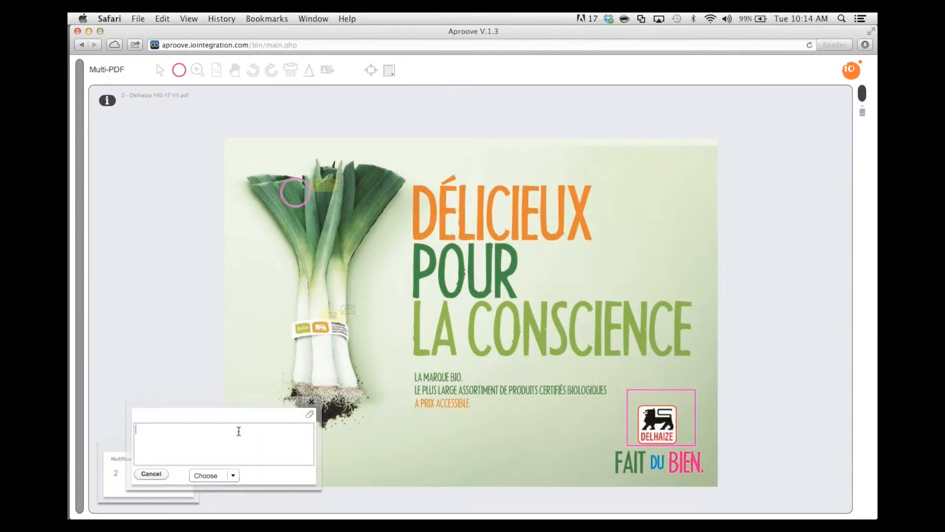
pyautogui.write('wrong logo')
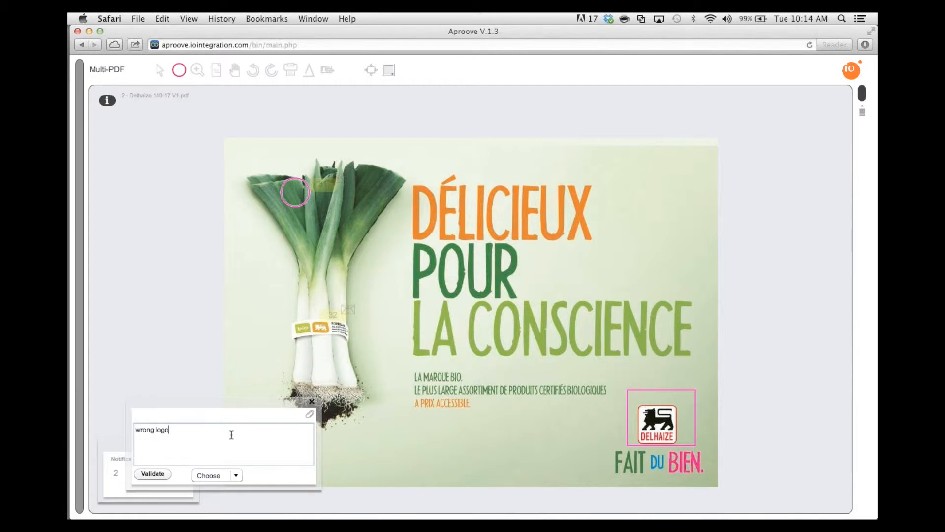
pyautogui.click(229, 476)
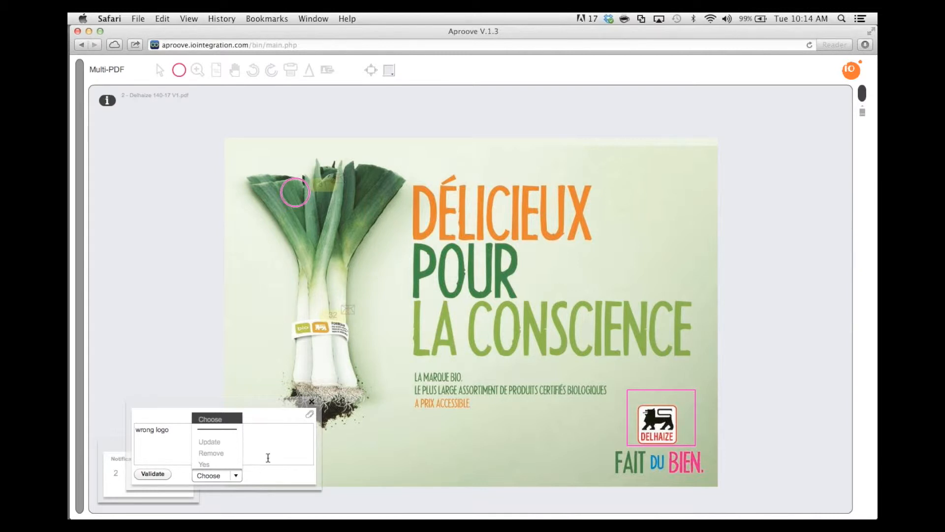
pyautogui.click(187, 457)
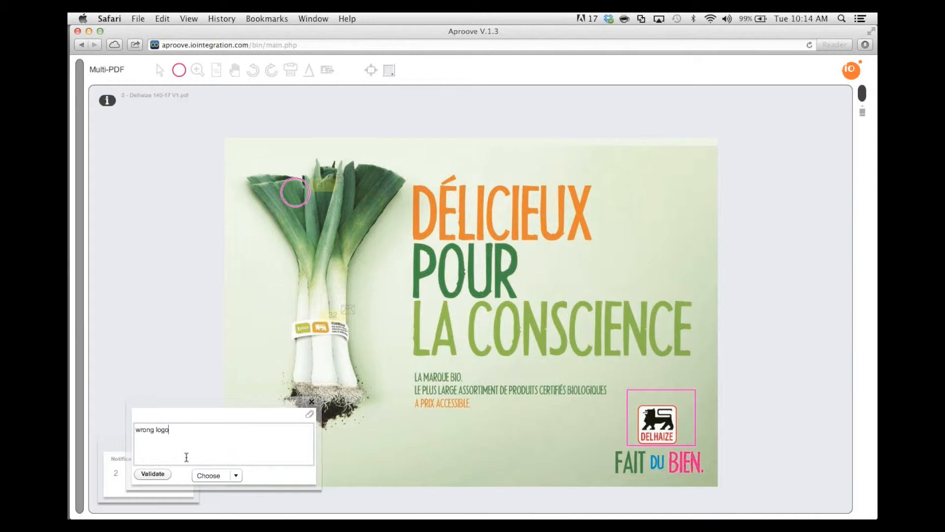
pyautogui.click(158, 474)
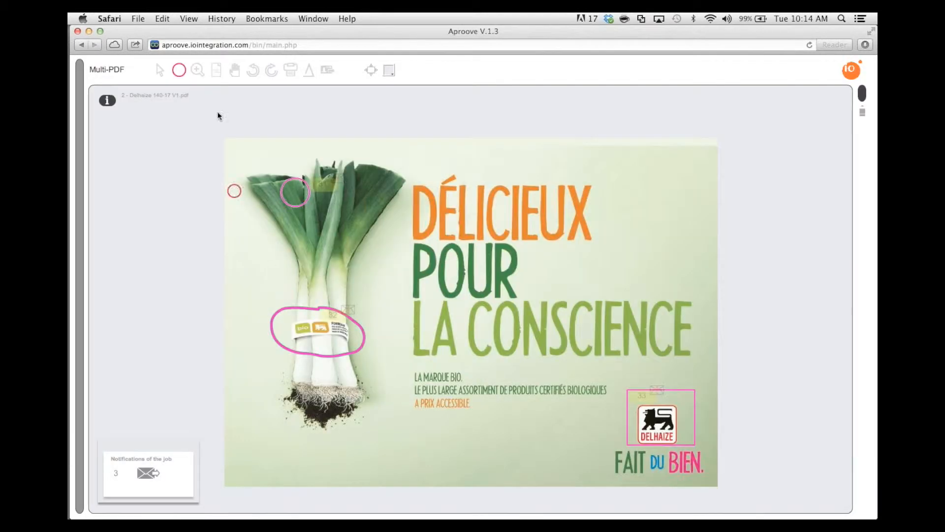
# Step: Mark the three-line text starting with "LA MARQUE BIO." for a note and load its original wording for correction
pyautogui.click(197, 70)
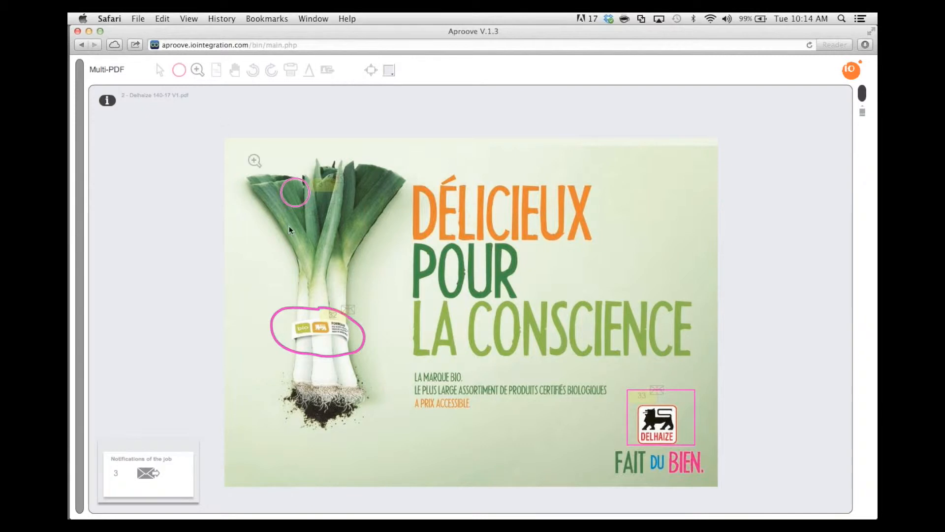
pyautogui.click(394, 389)
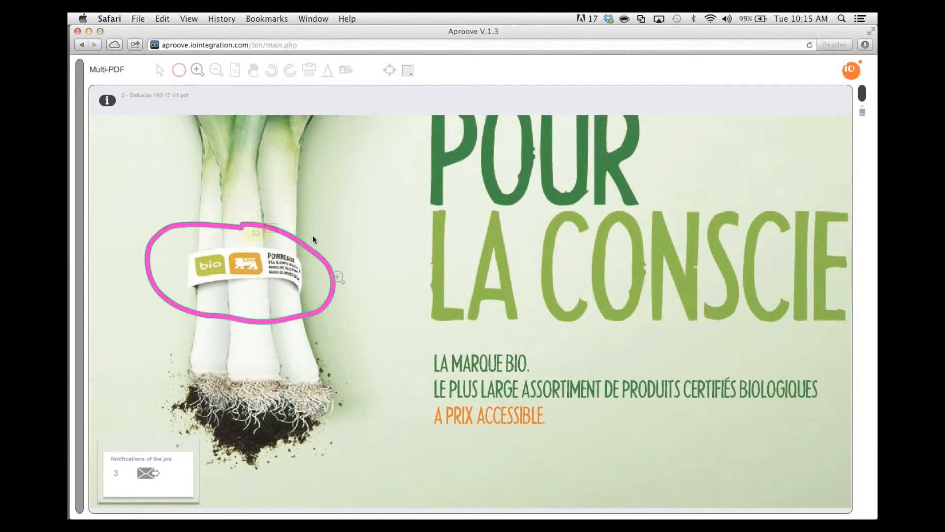
pyautogui.click(180, 78)
pyautogui.moveTo(439, 361)
pyautogui.mouseDown()
pyautogui.moveTo(468, 367)
pyautogui.moveTo(503, 408)
pyautogui.mouseUp()
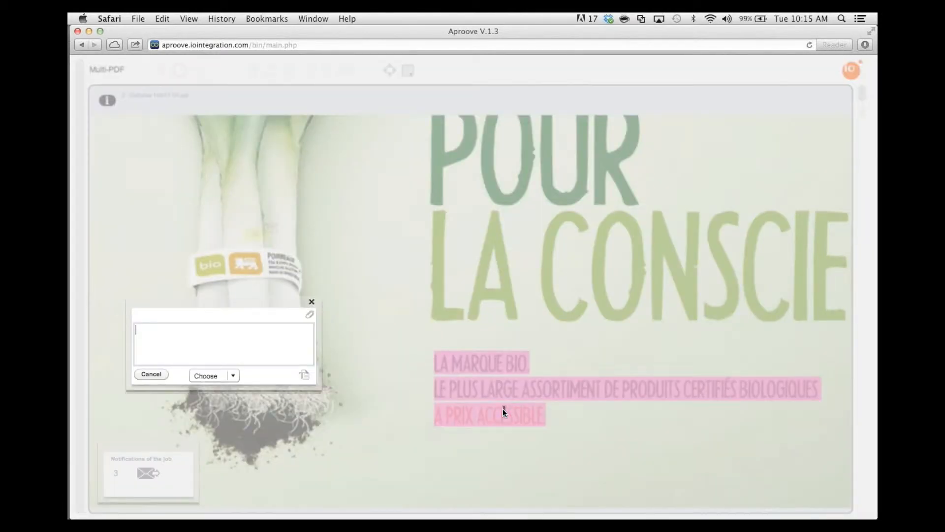
pyautogui.click(302, 377)
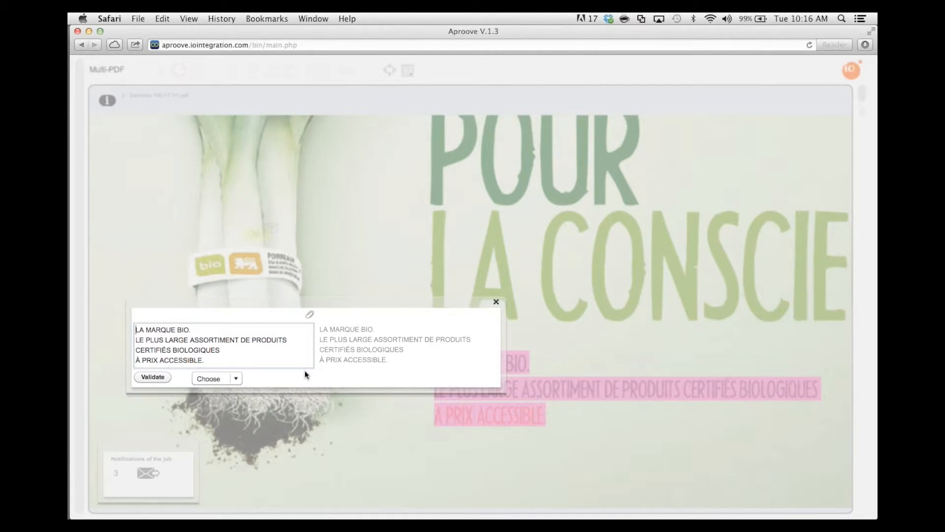
# Step: Remove the first two lines of the correction text and append a line reading "eljeljfelfjeljefkjelkfjelkfjekjfeljfelkjfejfe"
pyautogui.moveTo(136, 330); pyautogui.dragTo(307, 342)
pyautogui.press('BackSpace')
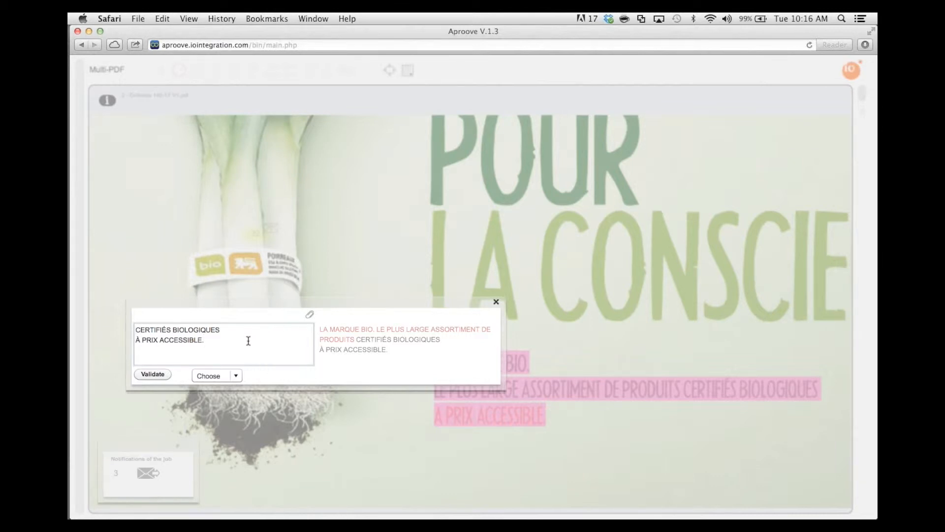
pyautogui.write('eljeljfelfjeljefkjelkfjelkfjekjfeljfelkjfejfe')
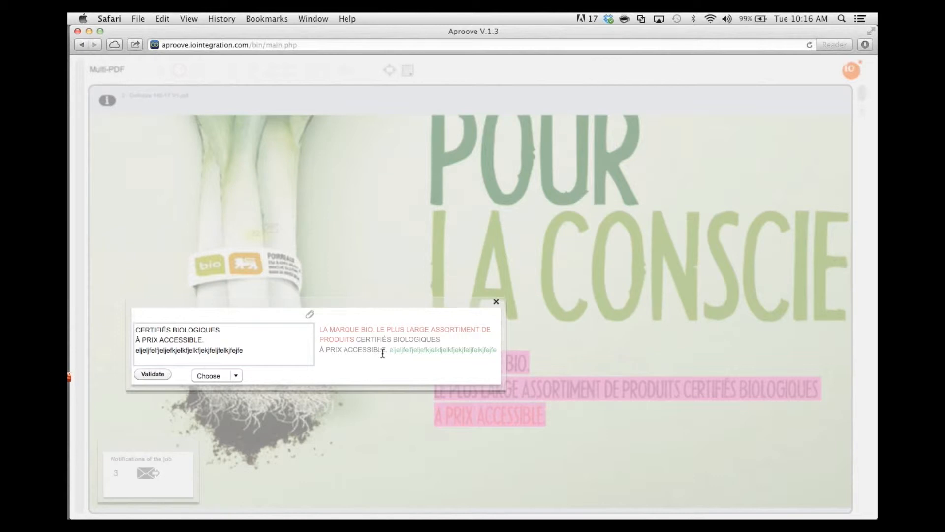
# Step: Attach the desktop file New Text Document to the text correction note and validate the note
pyautogui.click(308, 316)
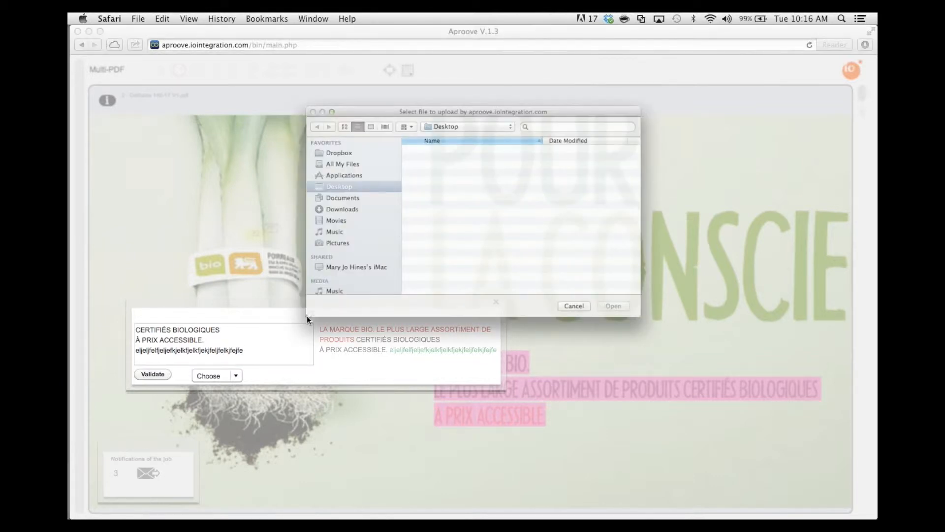
pyautogui.click(456, 211)
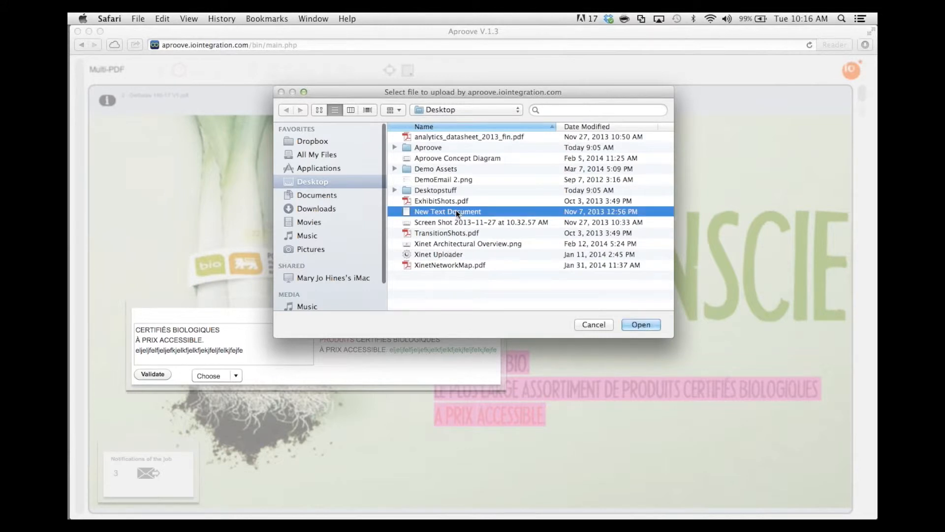
pyautogui.click(635, 323)
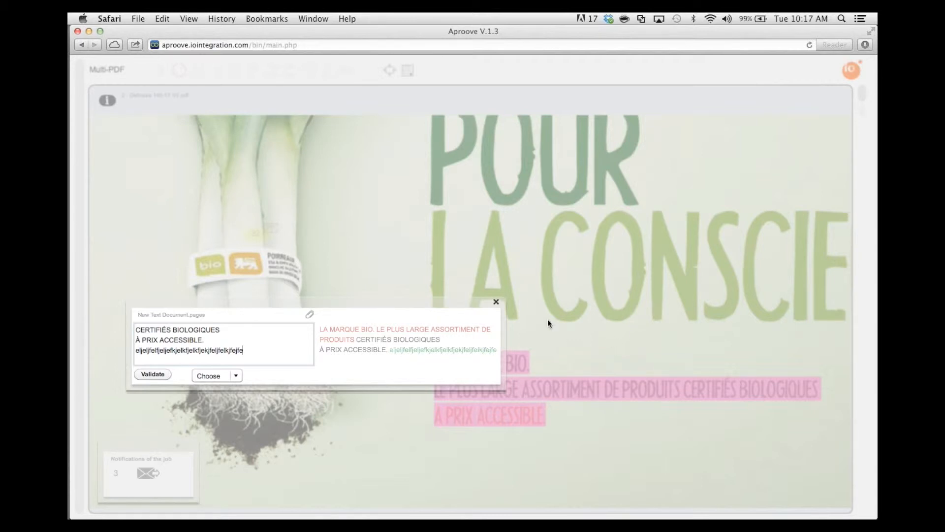
pyautogui.click(153, 374)
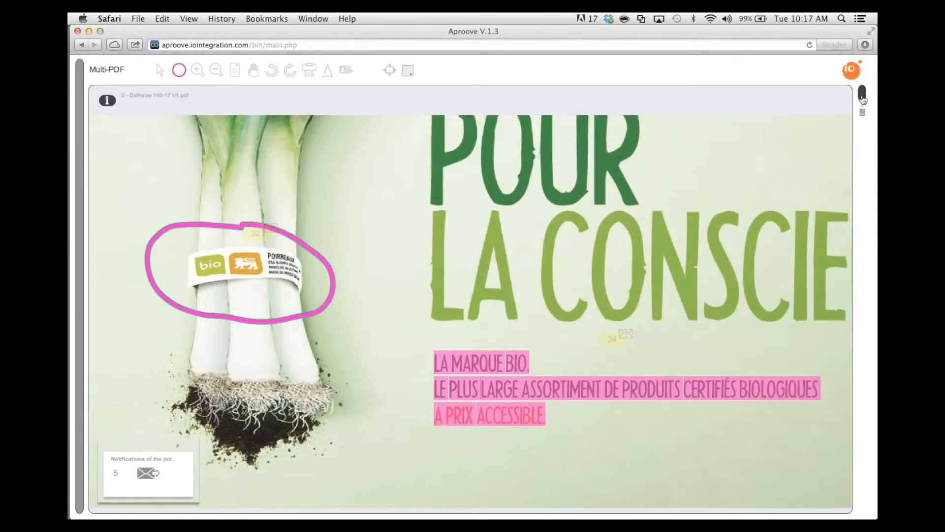
# Step: Show the list of page notes, reverse its sort order and select the "Tooo green!" note
pyautogui.click(862, 95)
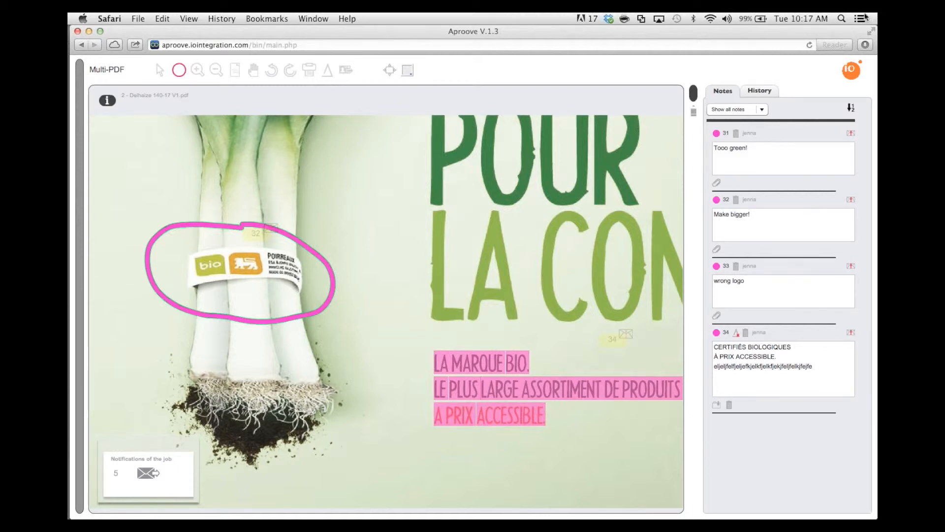
pyautogui.click(851, 112)
pyautogui.doubleClick(818, 285)
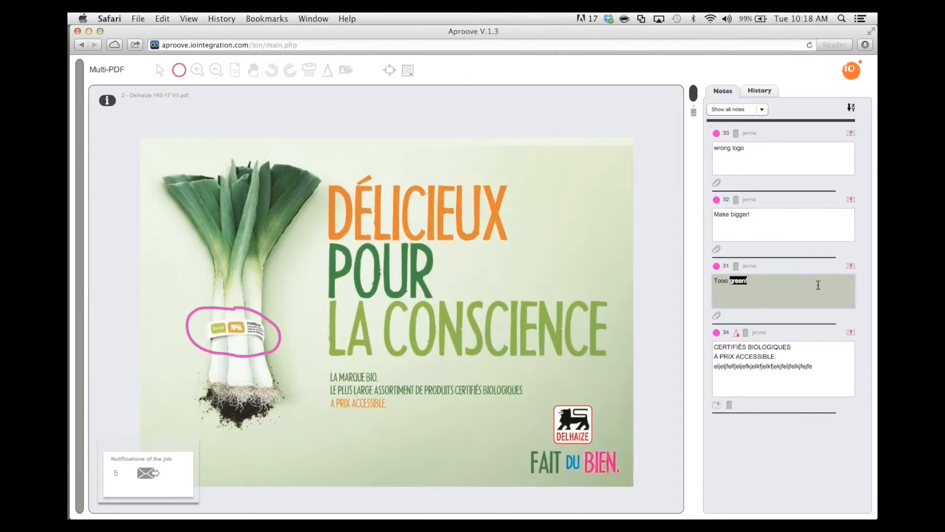
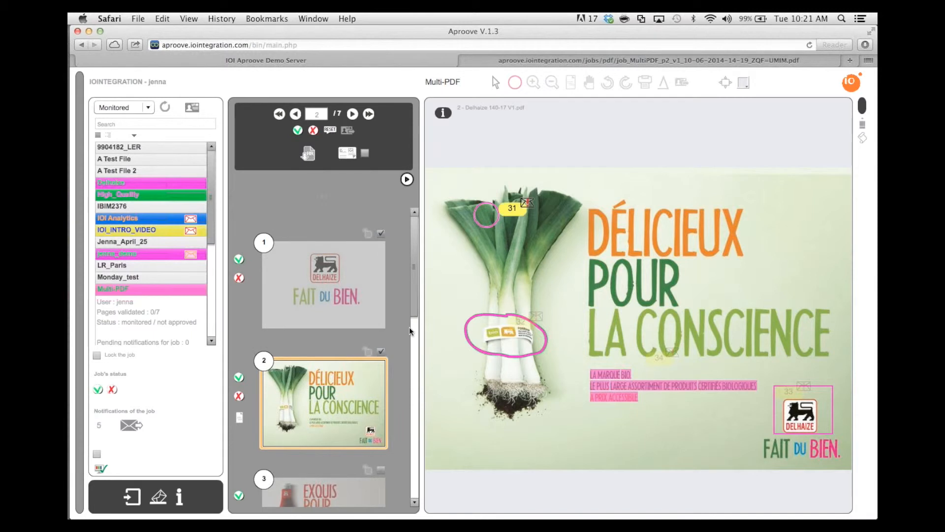
# Step: Select pages 3 and 4, start an invitation for pages 1 to 4, and add the contact's e-mail as recipient
pyautogui.scroll(-2, 415, 323)
pyautogui.scroll(-5, 415, 323)
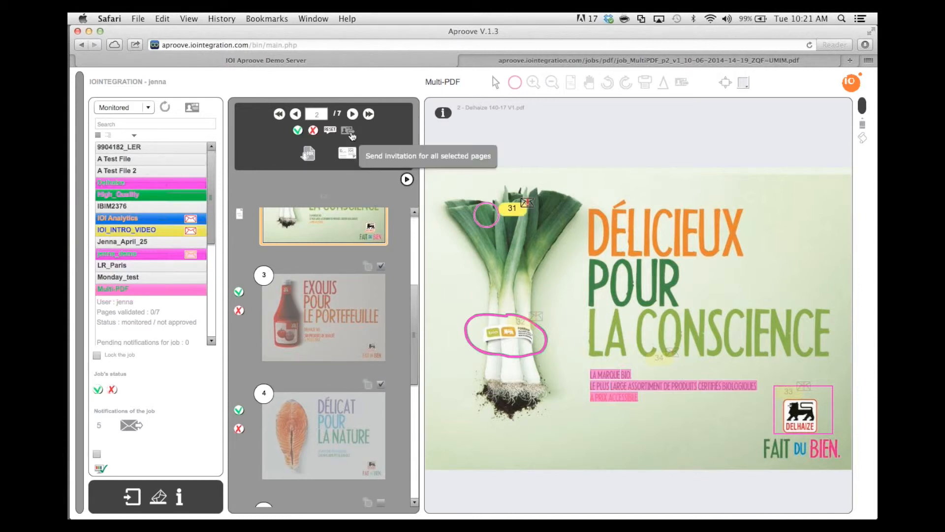
pyautogui.click(350, 131)
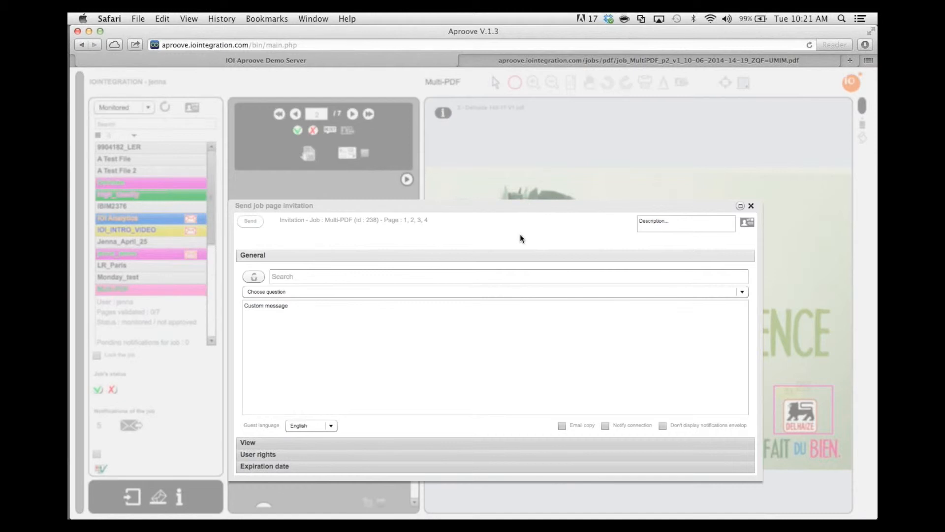
pyautogui.click(328, 274)
pyautogui.write('jenna')
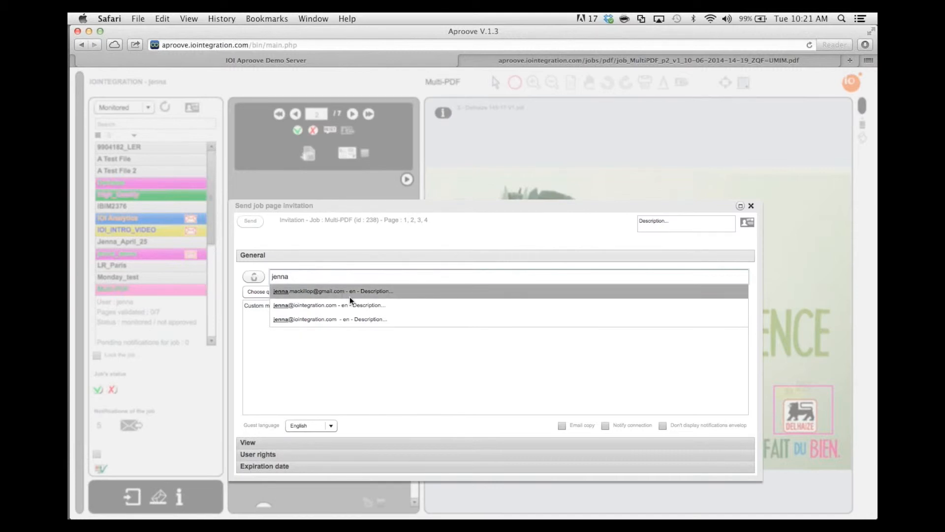
pyautogui.click(350, 305)
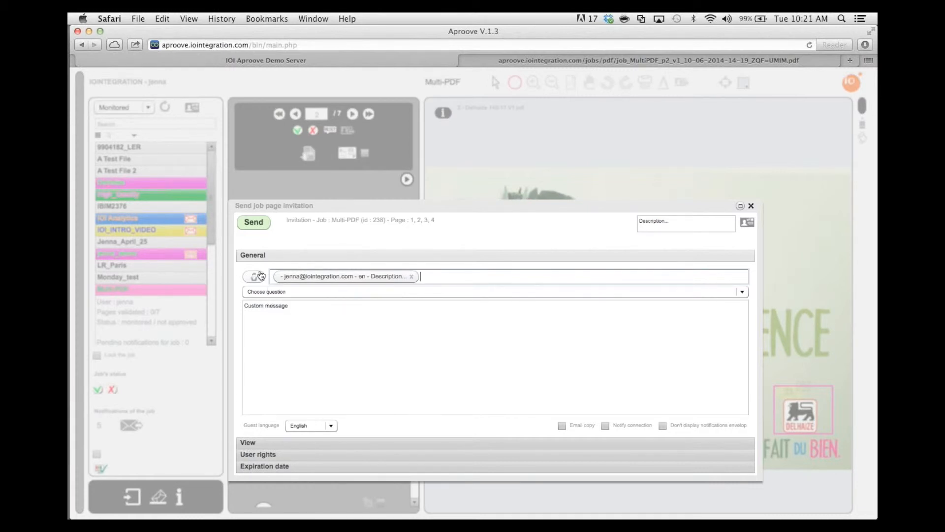
# Step: Leave the invitation without a question and enter the custom message "Please review these pages!"
pyautogui.click(318, 290)
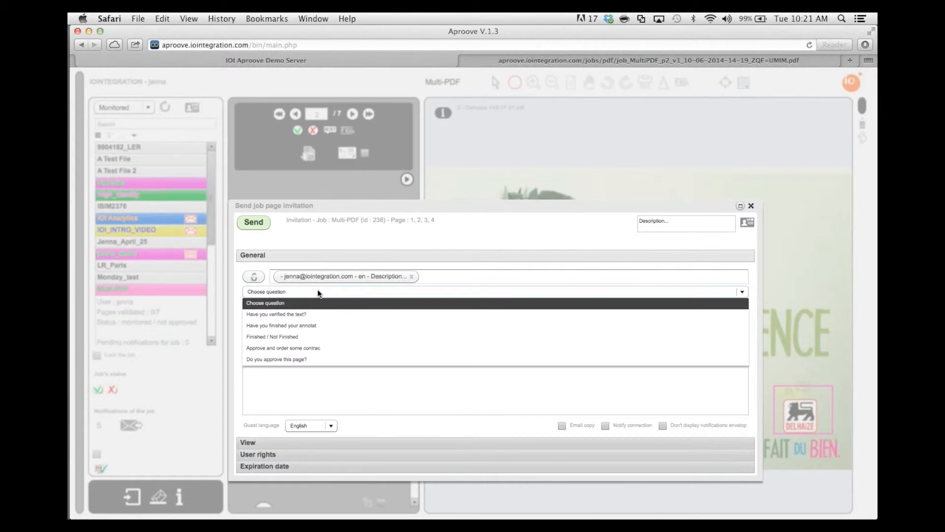
pyautogui.scroll(-3, 352, 387)
pyautogui.click(352, 387)
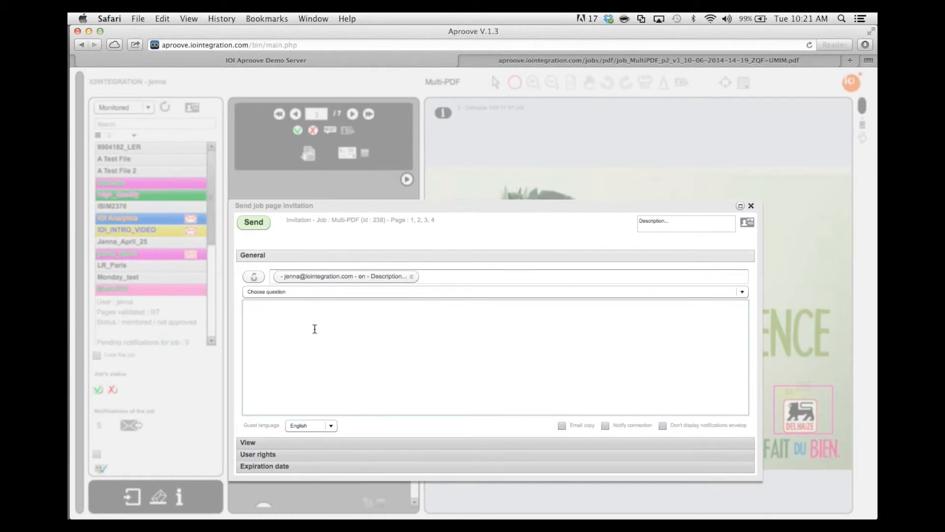
pyautogui.write('Please review these pages!')
# Step: Check the invitation's view, user rights and expiration date settings and send it
pyautogui.click(361, 442)
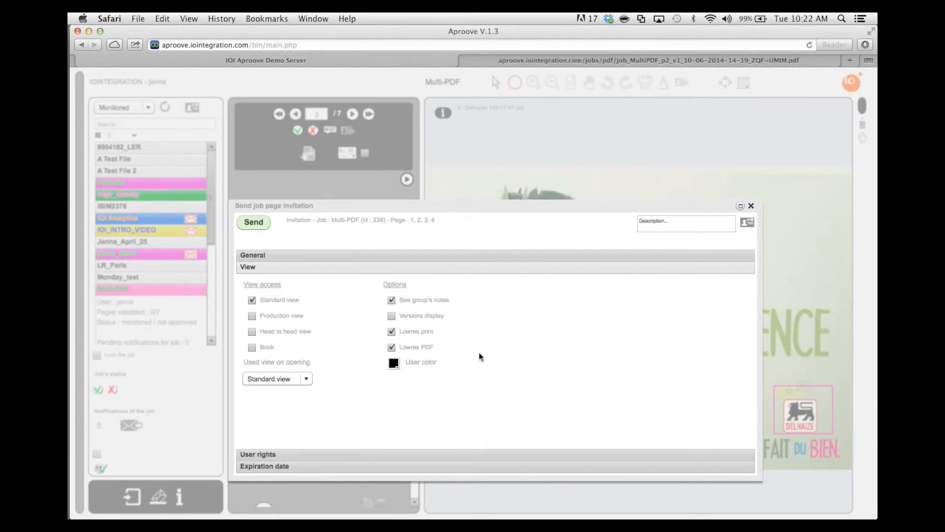
pyautogui.click(347, 454)
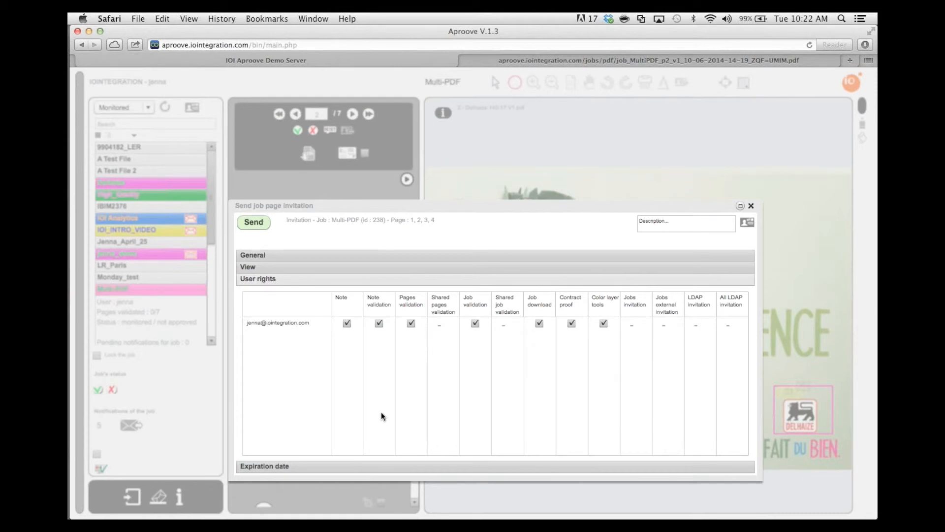
pyautogui.click(347, 462)
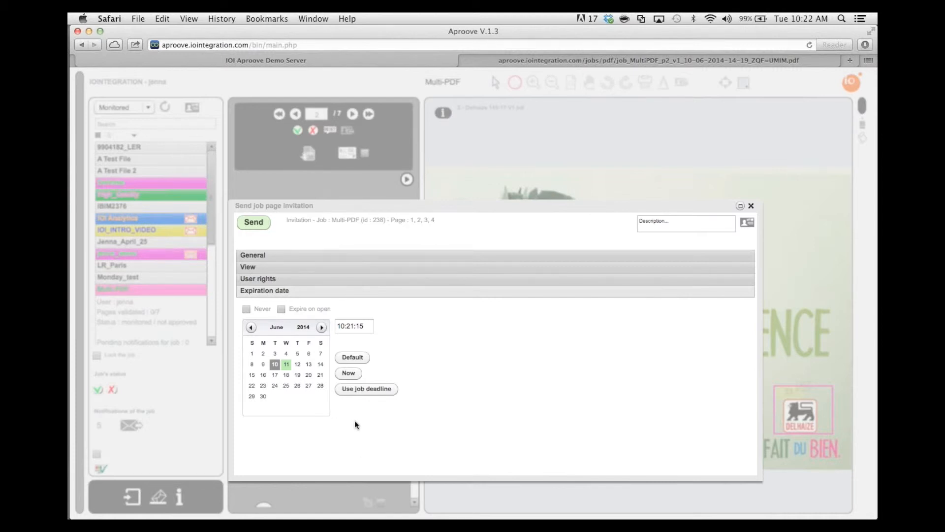
pyautogui.click(261, 223)
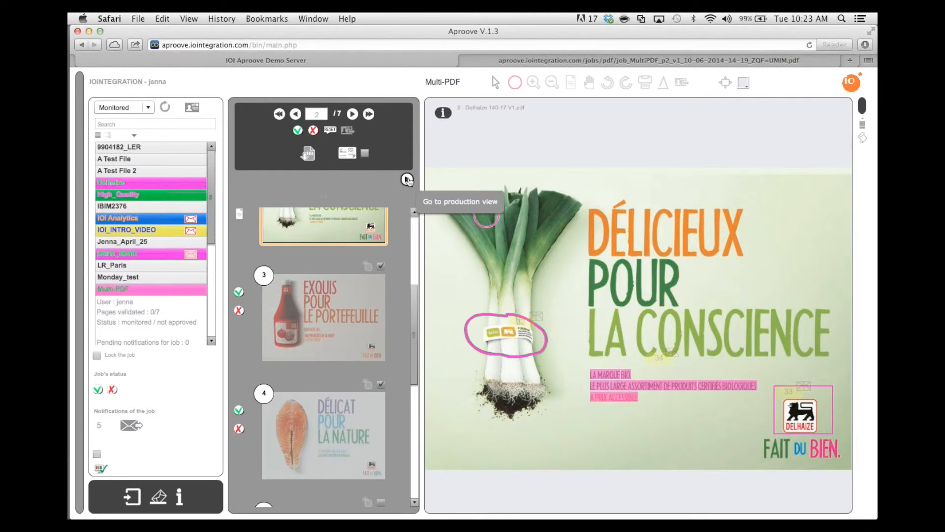
# Step: Switch to the production view, look at the pages in an enlarged grid, and return to the section layout
pyautogui.click(407, 179)
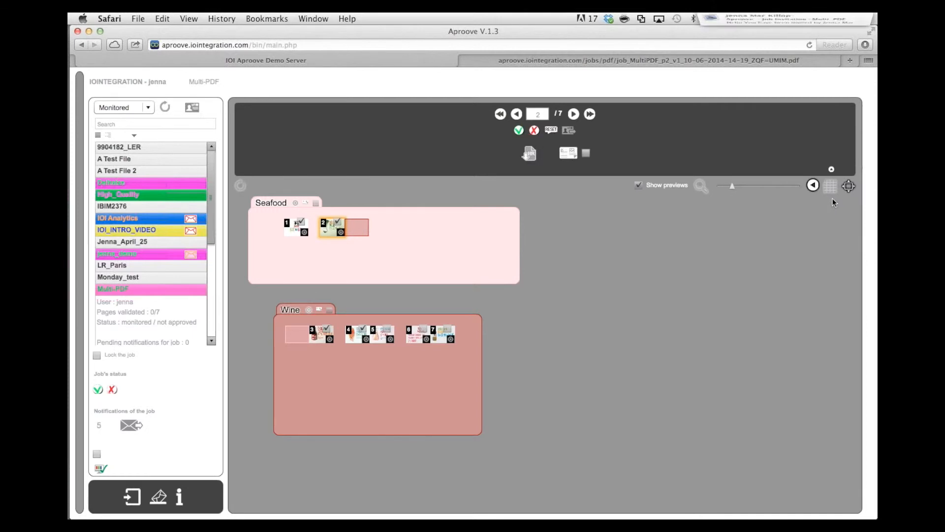
pyautogui.click(830, 185)
pyautogui.moveTo(738, 188); pyautogui.dragTo(770, 189)
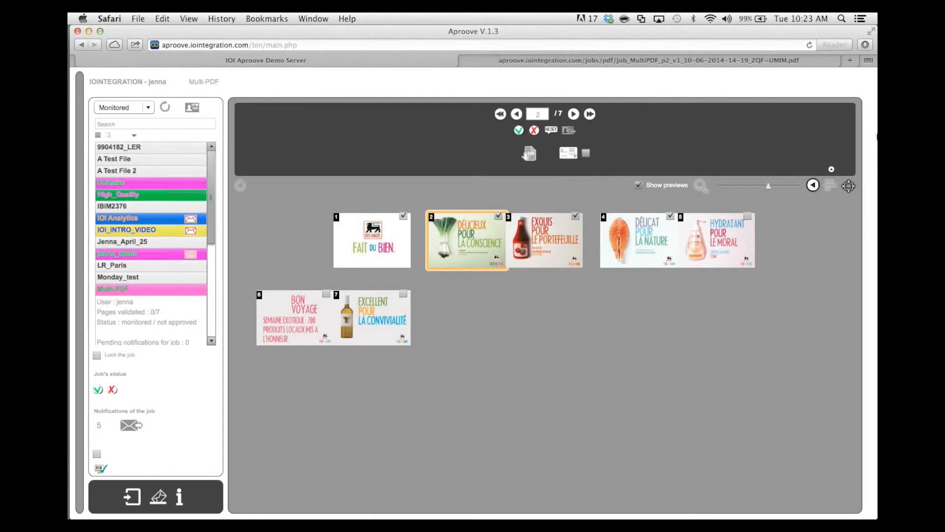
pyautogui.click(830, 186)
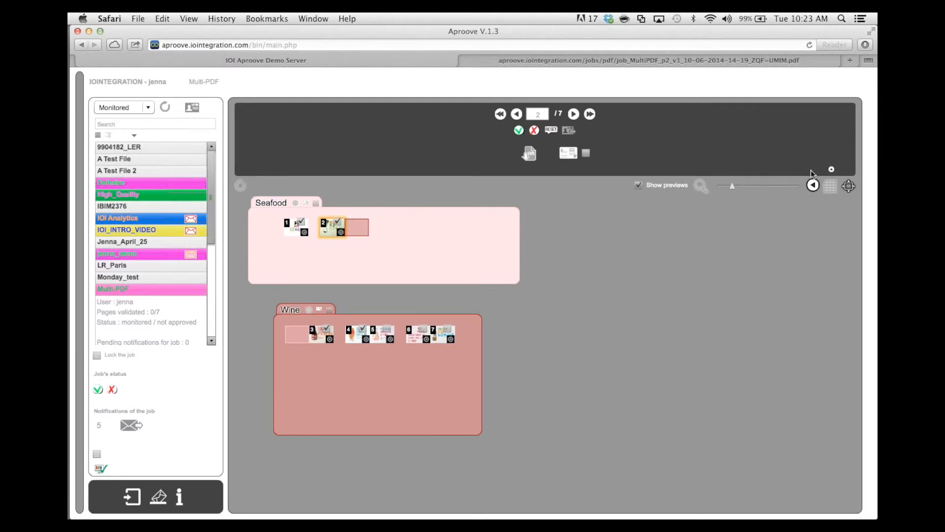
# Step: Examine the Wine section's user access list and flip through its spread preview, ending back at the plain page grid
pyautogui.click(310, 310)
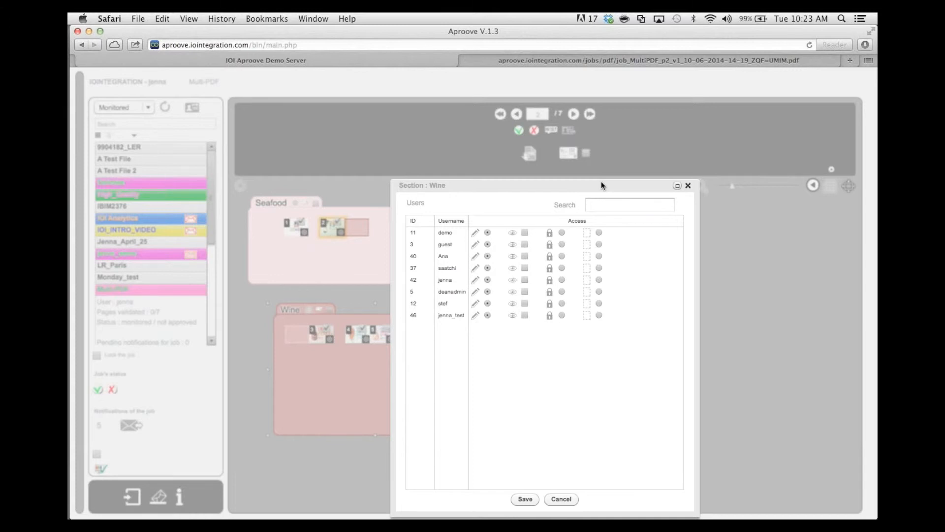
pyautogui.click(688, 186)
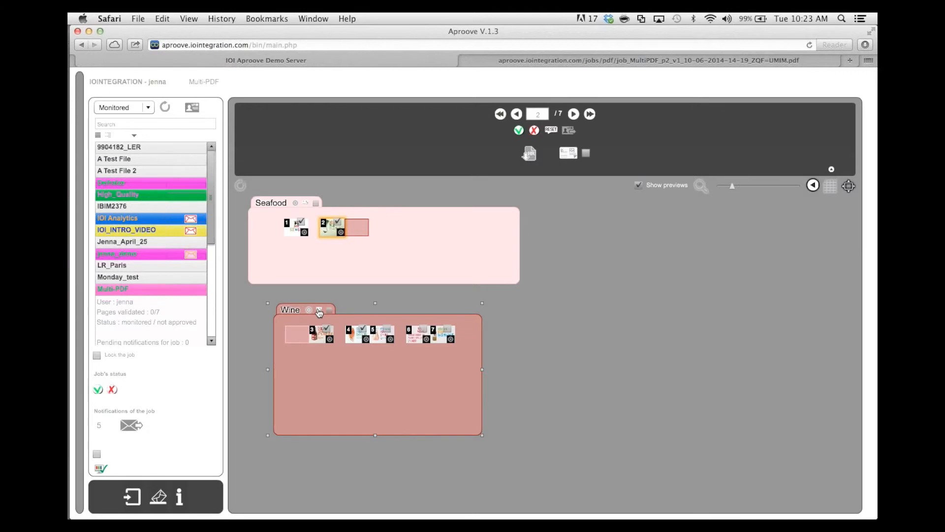
pyautogui.click(319, 312)
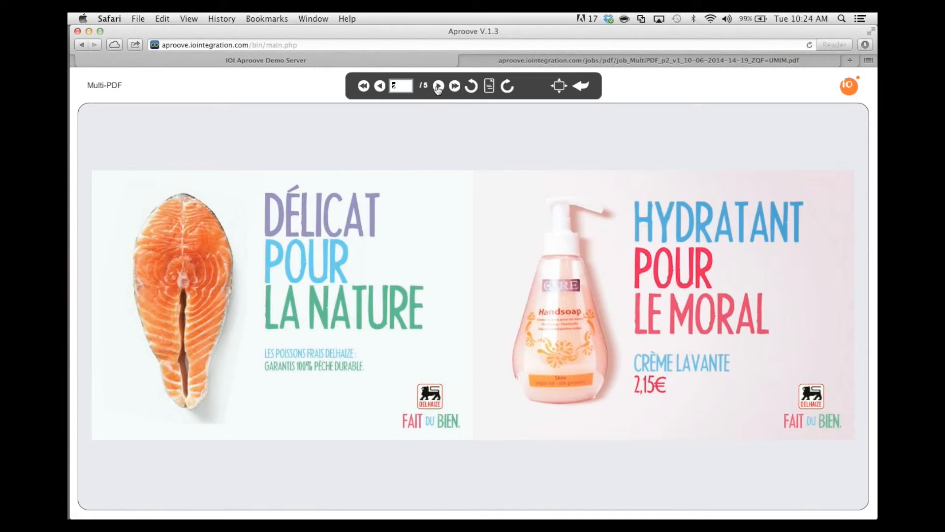
pyautogui.click(381, 86)
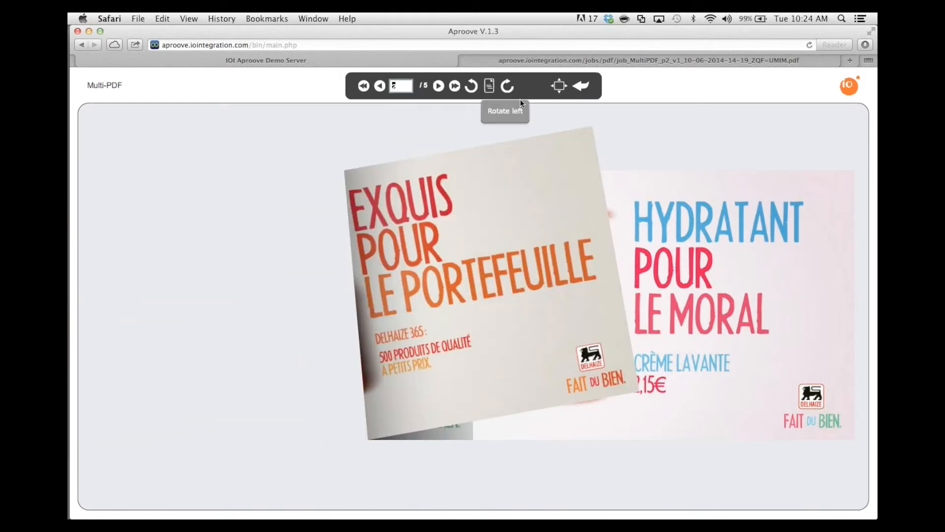
pyautogui.click(582, 86)
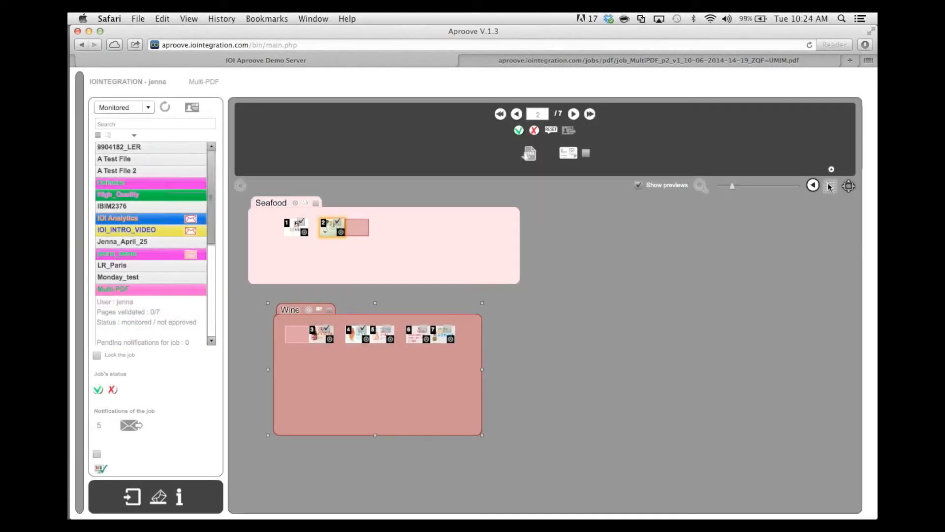
pyautogui.click(830, 186)
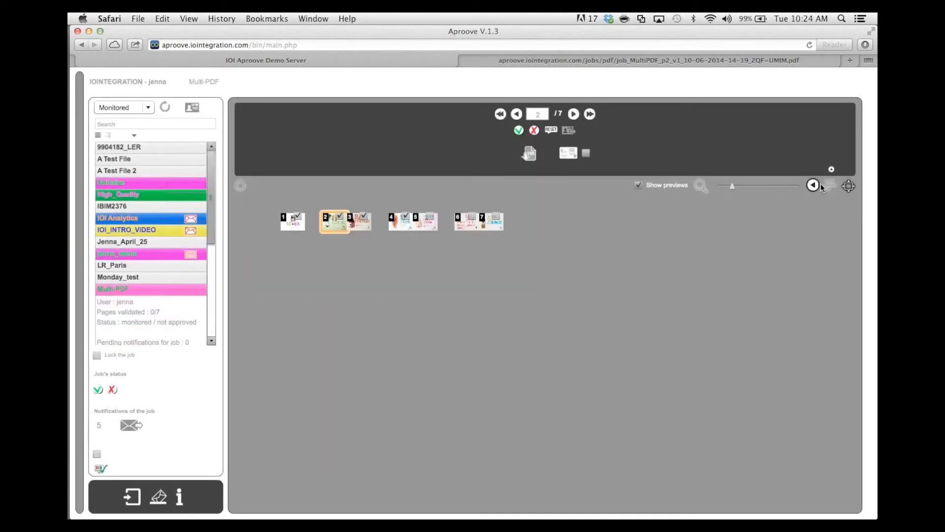
# Step: Switch to Mail, open the Multi-PDF job invitation and follow its link to the online proofing system
pyautogui.moveTo(70, 121)
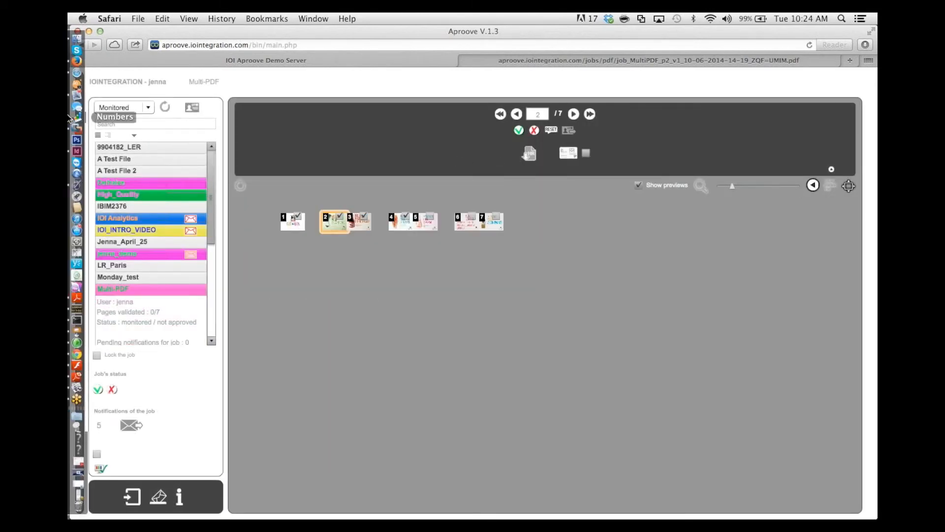
pyautogui.click(75, 98)
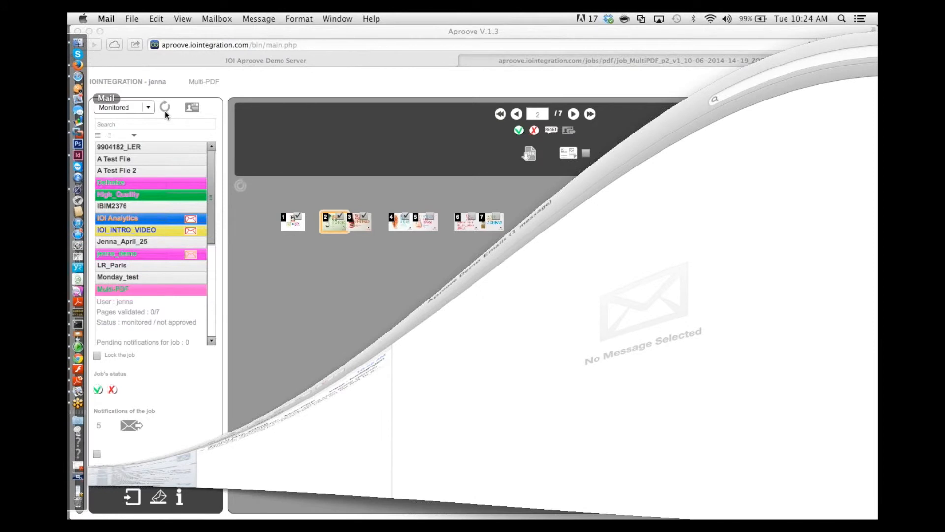
pyautogui.click(265, 116)
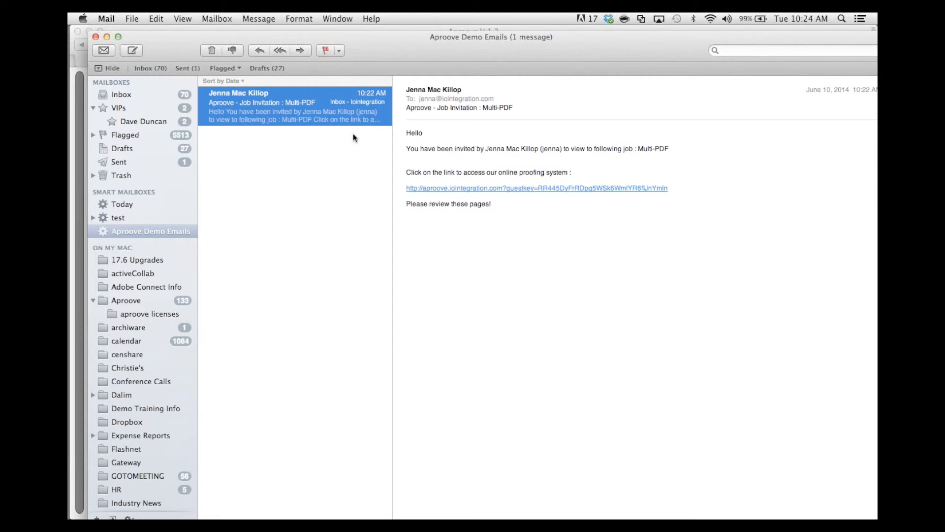
pyautogui.click(429, 191)
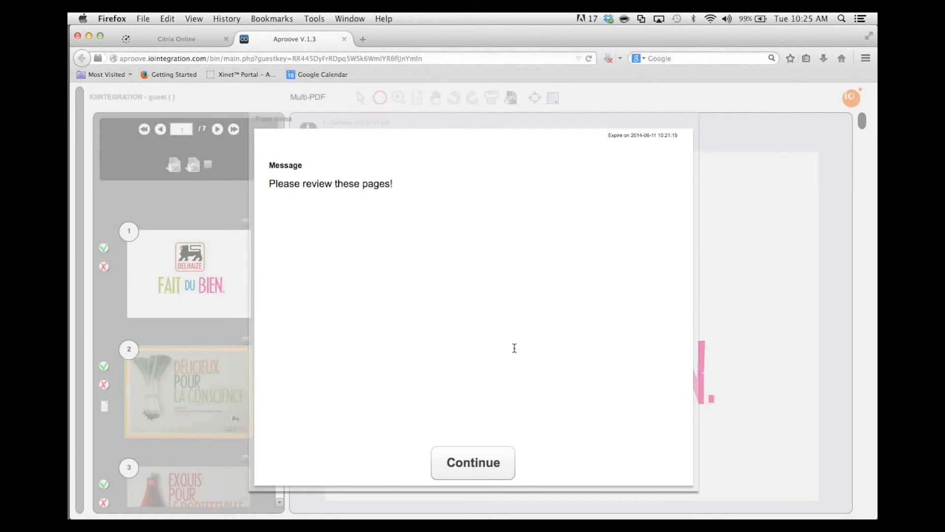
# Step: Continue past the invitation message as guest, reject page 1 and approve page 3
pyautogui.click(460, 460)
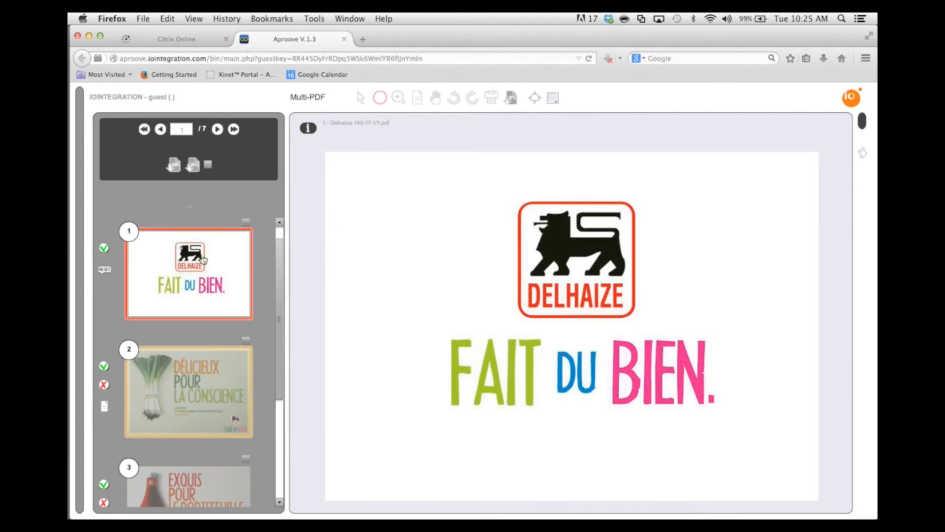
pyautogui.moveTo(279, 280); pyautogui.dragTo(276, 324)
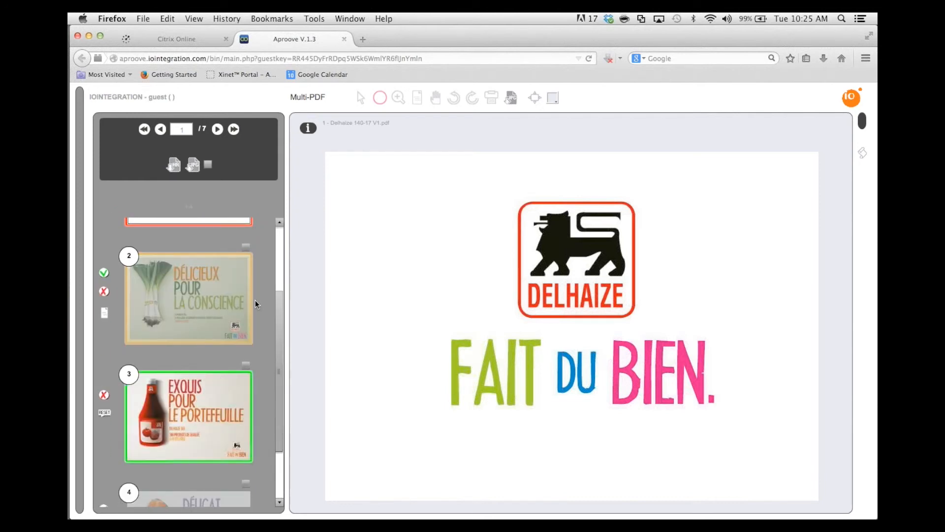
pyautogui.moveTo(277, 321); pyautogui.dragTo(281, 384)
# Step: Open page 4, outline the salmon steak freehand and save the note with the text "demo"
pyautogui.click(200, 442)
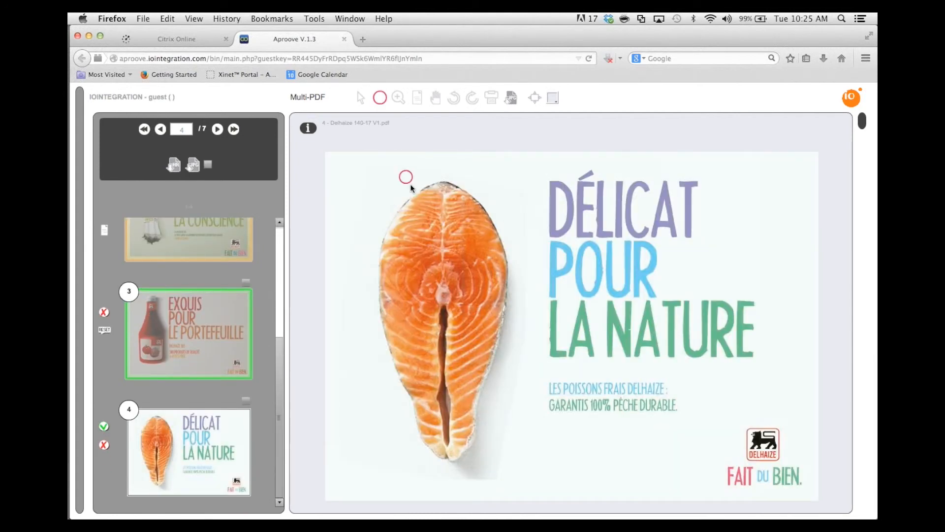
pyautogui.moveTo(429, 170)
pyautogui.mouseDown()
pyautogui.moveTo(391, 176)
pyautogui.moveTo(365, 279)
pyautogui.moveTo(370, 404)
pyautogui.moveTo(413, 480)
pyautogui.mouseUp()
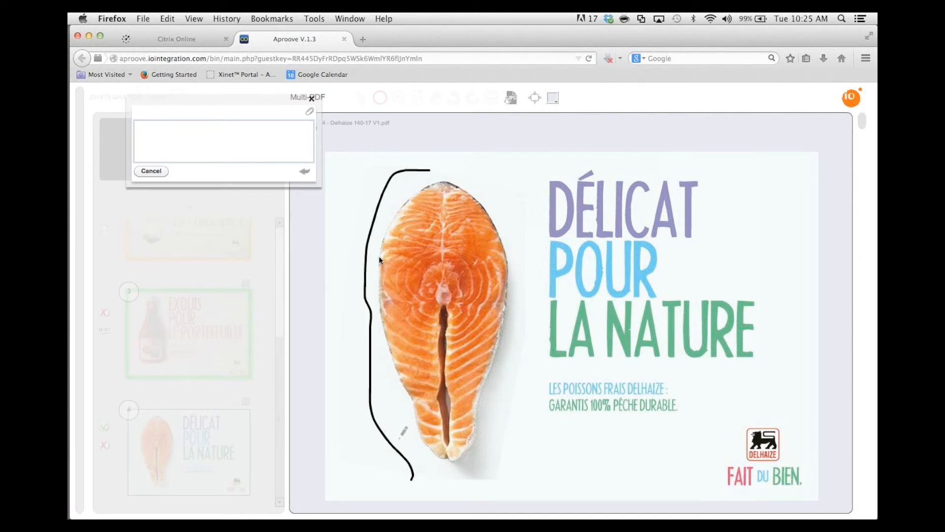
pyautogui.moveTo(425, 171)
pyautogui.mouseDown()
pyautogui.moveTo(574, 293)
pyautogui.moveTo(547, 377)
pyautogui.moveTo(493, 381)
pyautogui.mouseUp()
pyautogui.moveTo(412, 420); pyautogui.dragTo(371, 378)
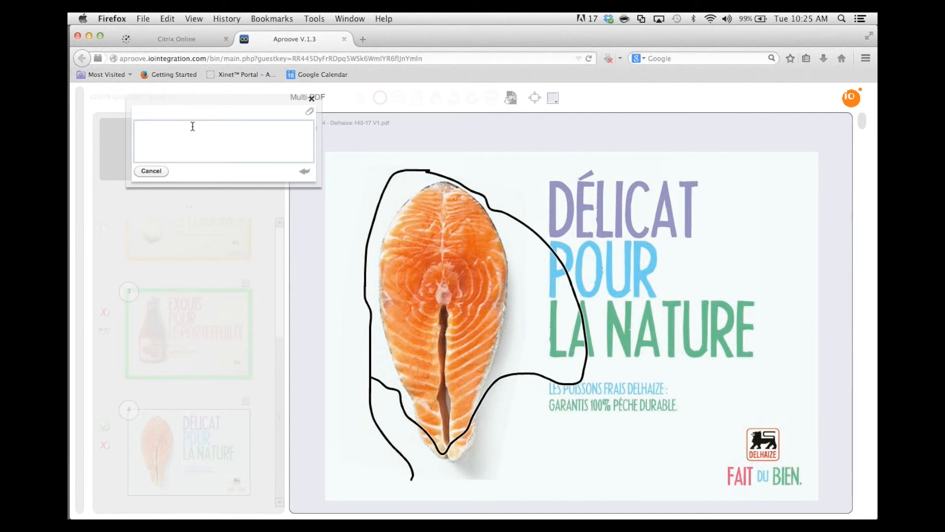
pyautogui.write('demo')
pyautogui.click(159, 168)
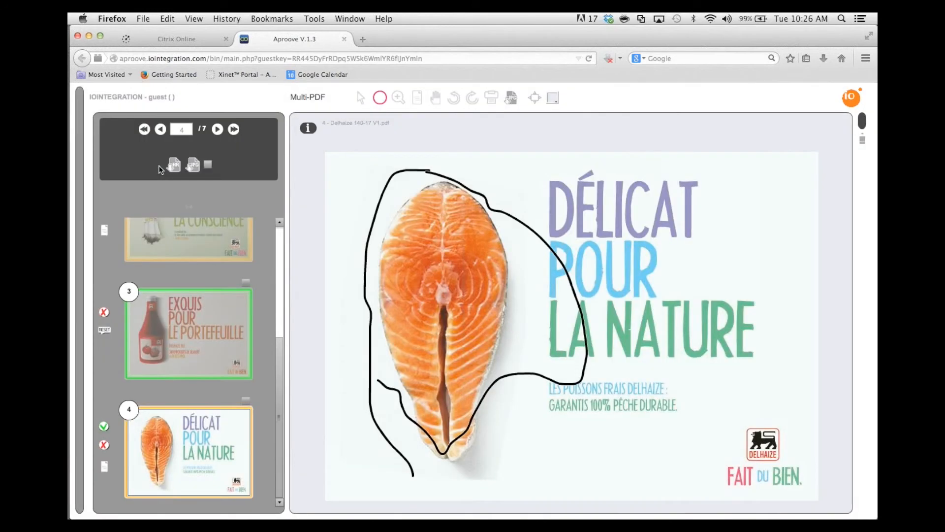
# Step: Switch back to Safari and enlarge the page thumbnails in the production view
pyautogui.moveTo(69, 134)
pyautogui.click(79, 78)
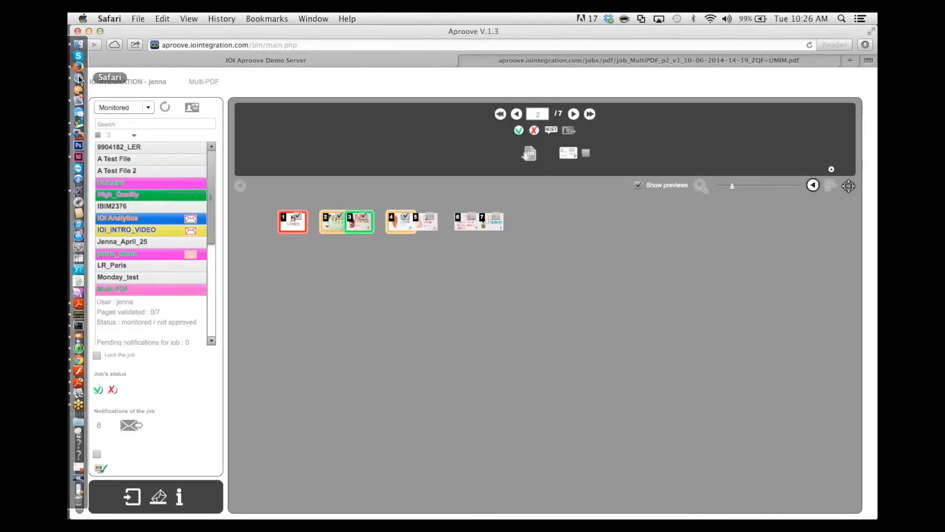
pyautogui.moveTo(732, 187); pyautogui.dragTo(778, 187)
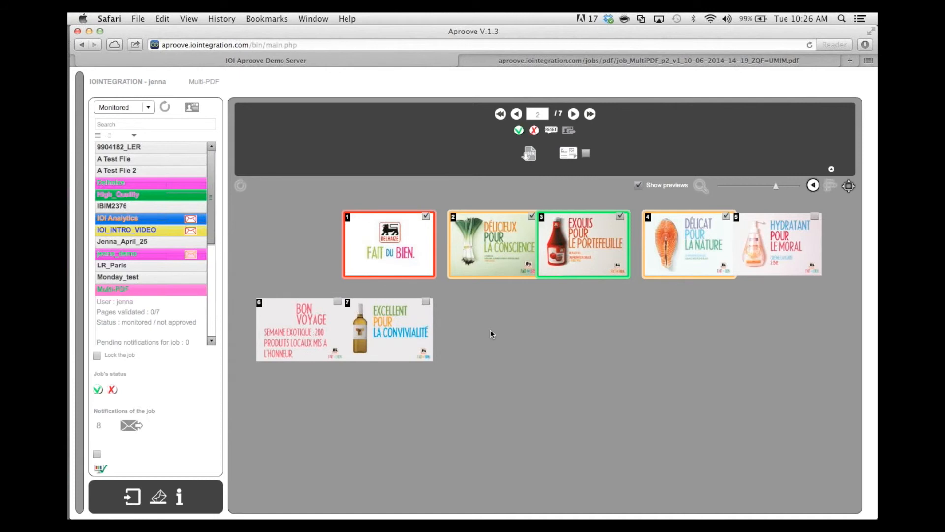
# Step: Open page 4 from the production view and show its notes list
pyautogui.moveTo(414, 239)
pyautogui.moveTo(696, 241)
pyautogui.click(695, 232)
pyautogui.doubleClick(694, 233)
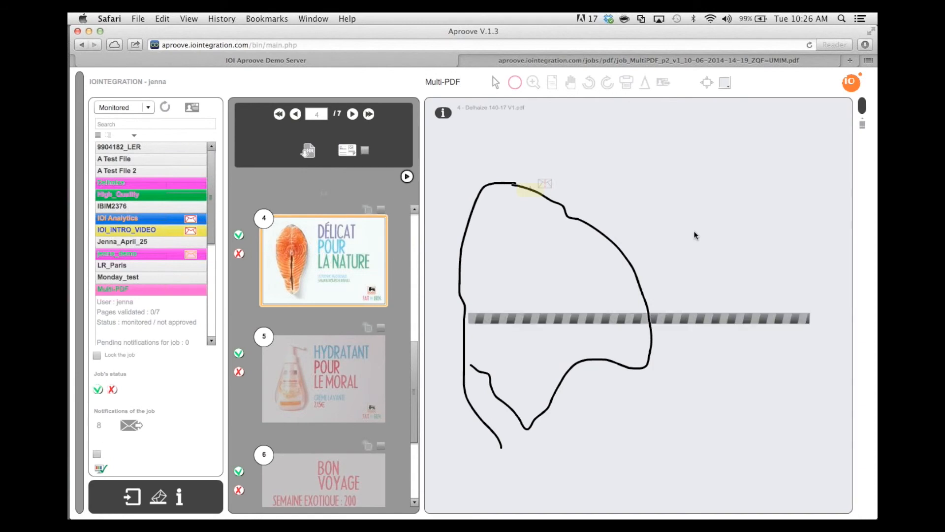
pyautogui.click(864, 111)
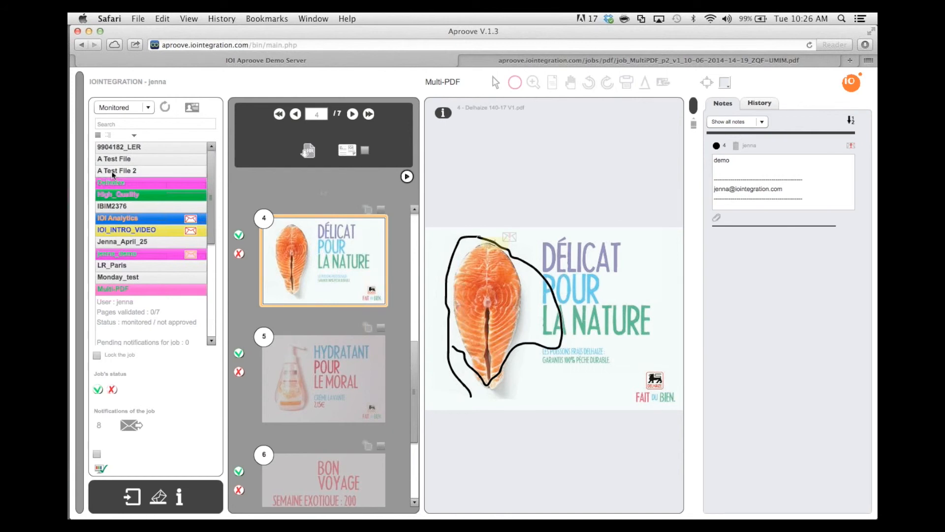
# Step: Open the monitored demo job that carries a notification envelope in the job list
pyautogui.moveTo(207, 228); pyautogui.dragTo(210, 237)
pyautogui.click(135, 238)
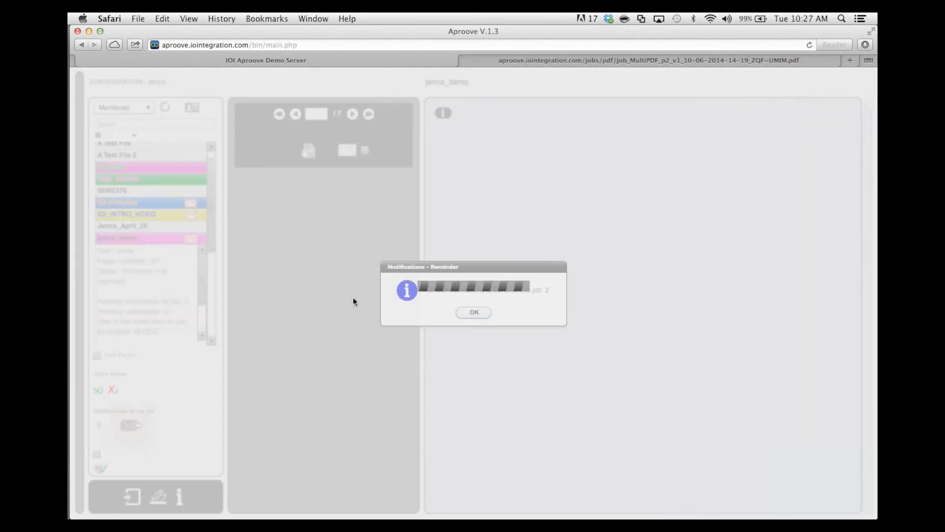
# Step: Dismiss the notification reminder and hide the notes list beside page 1 of the demo job
pyautogui.click(474, 312)
pyautogui.click(473, 312)
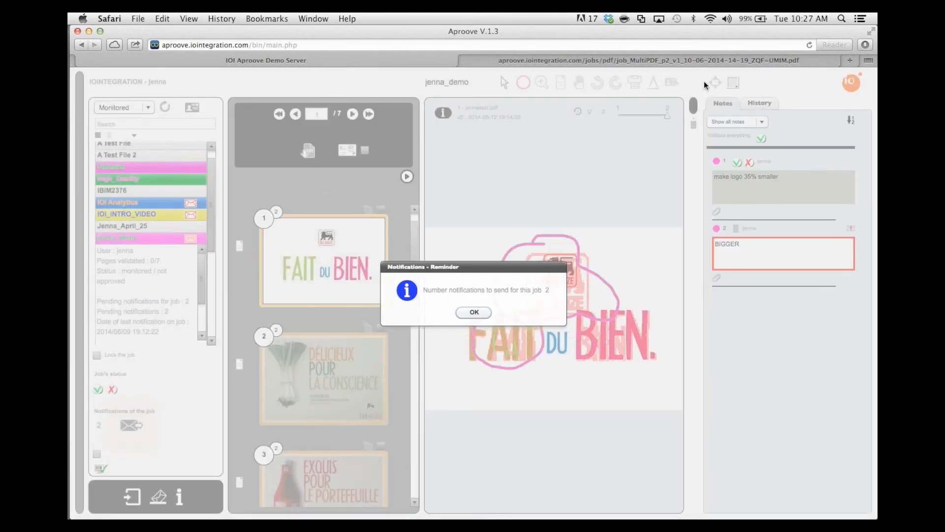
pyautogui.click(474, 312)
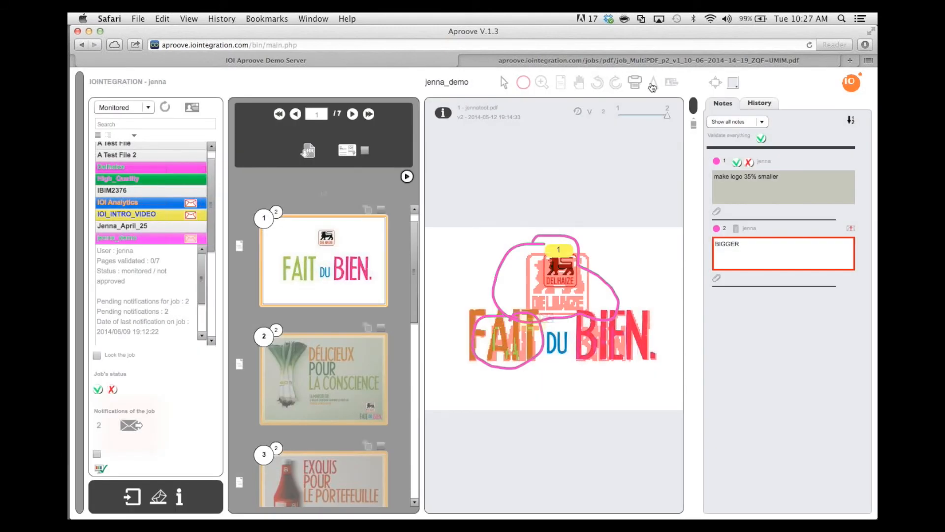
pyautogui.click(694, 110)
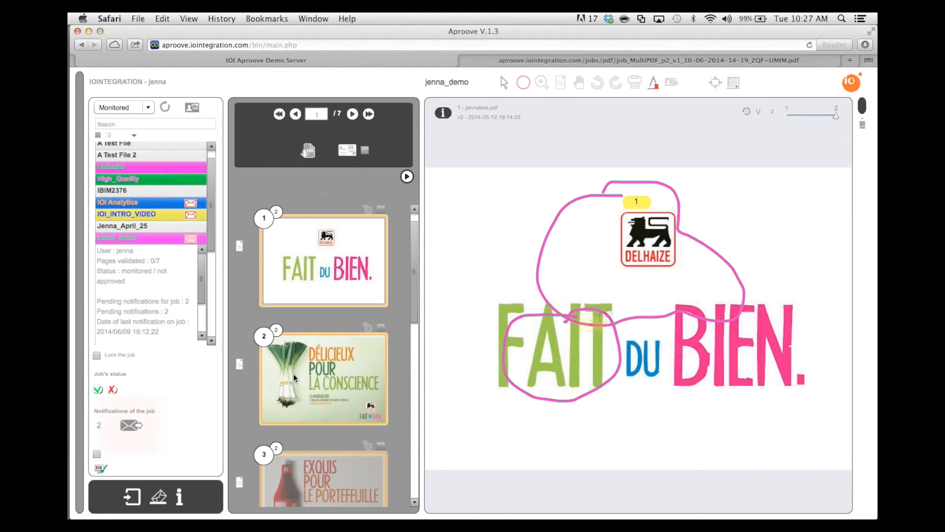
# Step: Open page 2 of the demo job, hide its notes list and compare versions 2 and 1 side by side
pyautogui.click(295, 377)
pyautogui.click(473, 312)
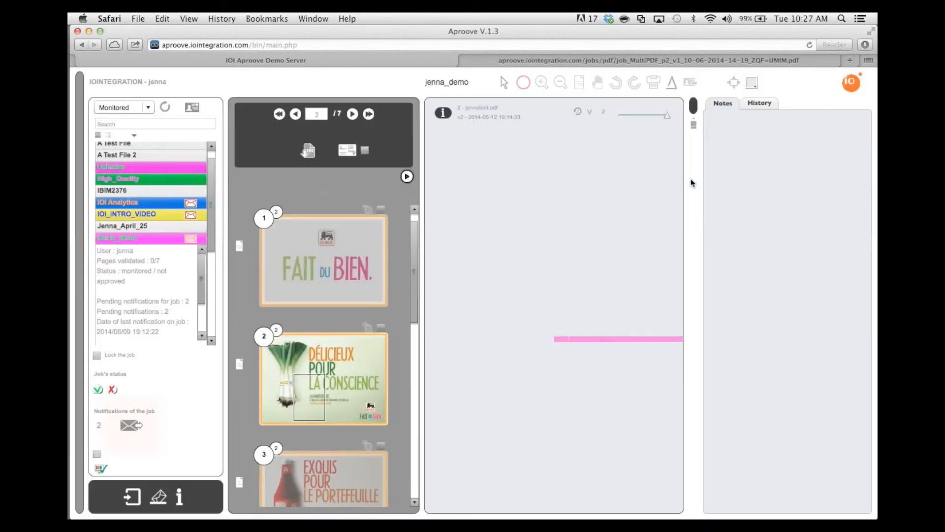
pyautogui.click(694, 107)
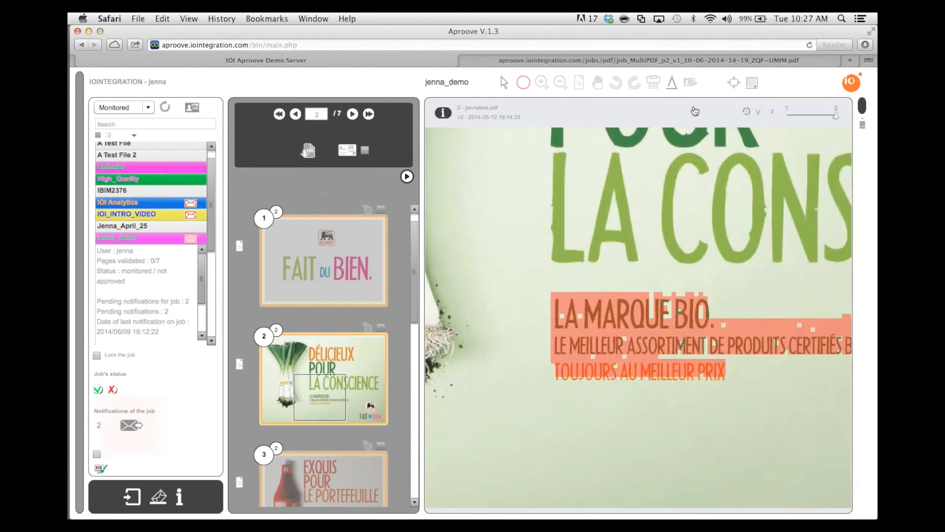
pyautogui.click(672, 85)
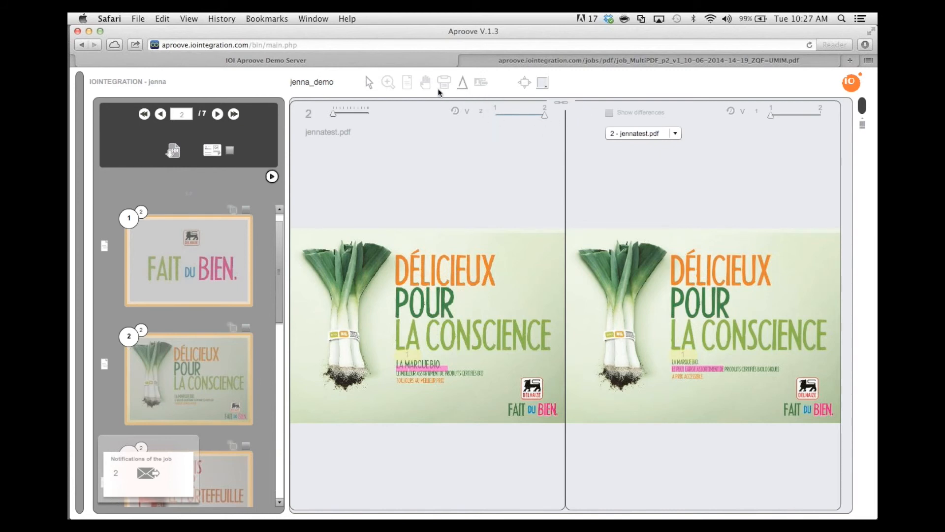
pyautogui.click(387, 82)
pyautogui.click(593, 318)
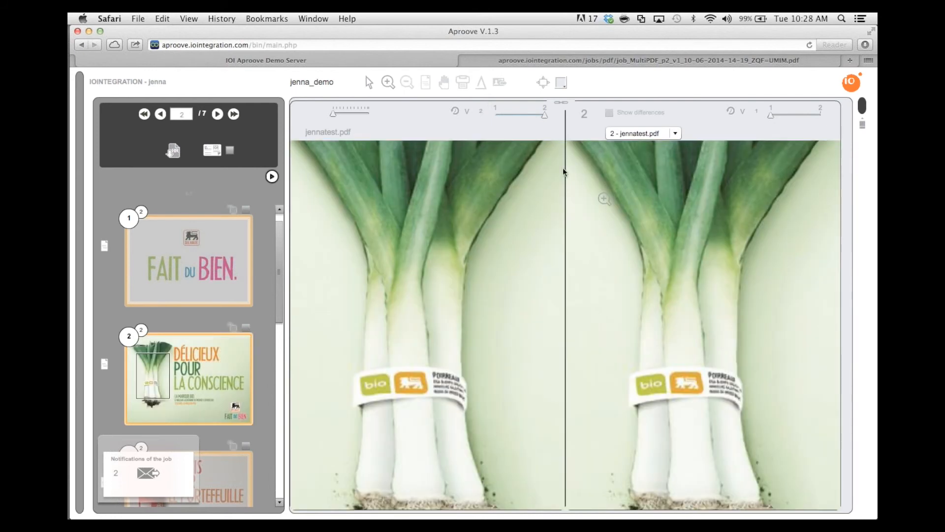
pyautogui.click(406, 83)
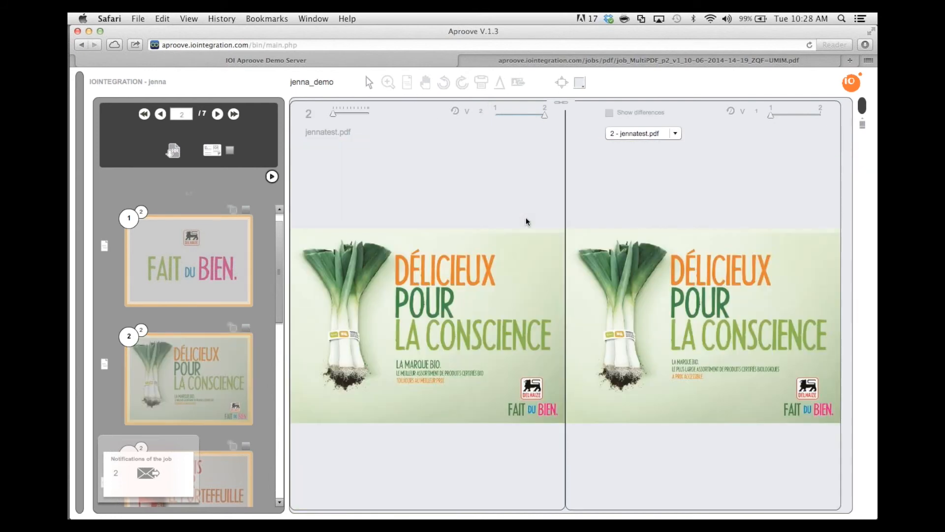
# Step: Enlarge the small text below the headline in both versions and highlight the differences between them
pyautogui.click(389, 82)
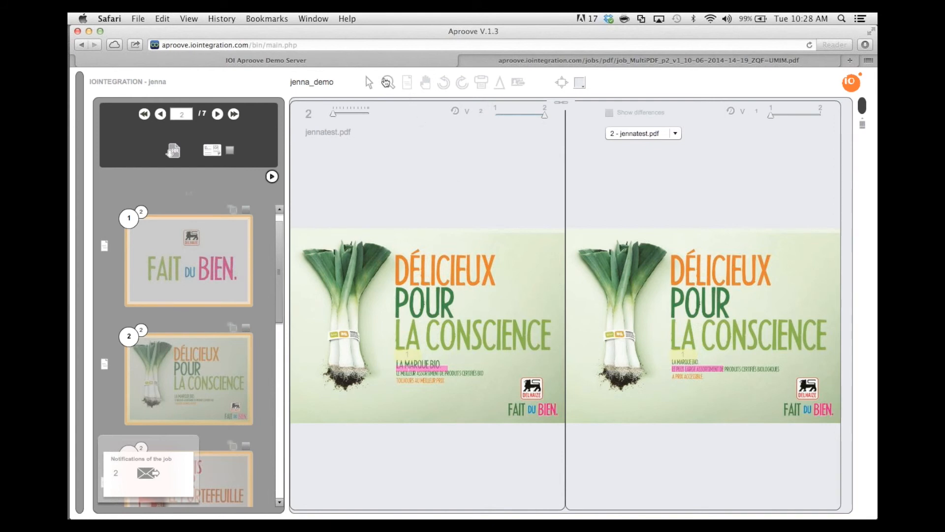
pyautogui.click(658, 364)
pyautogui.click(609, 113)
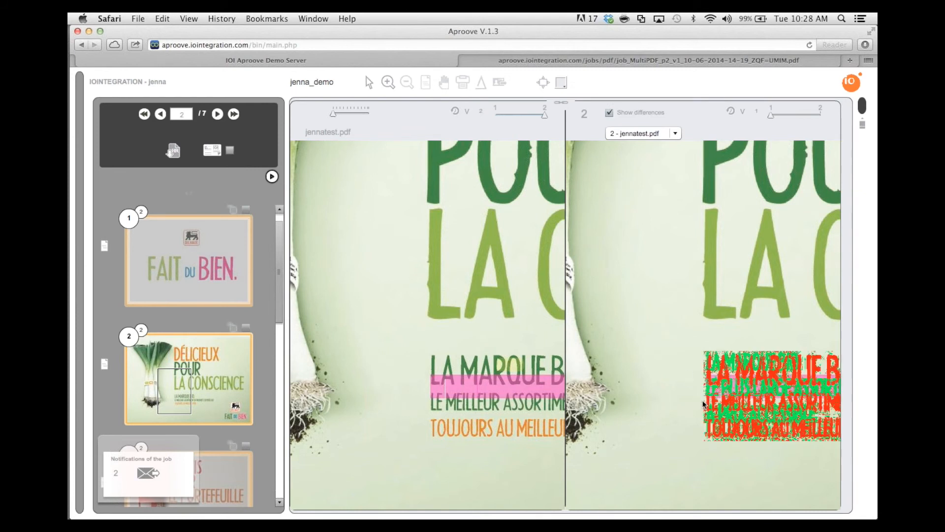
# Step: Show the notes list for page 2 and collapse the text of note 1
pyautogui.click(862, 105)
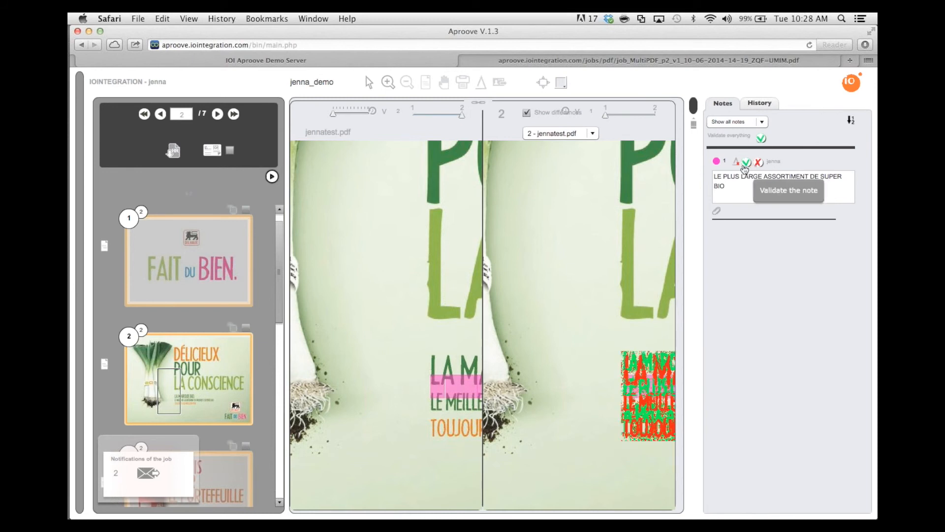
pyautogui.click(718, 162)
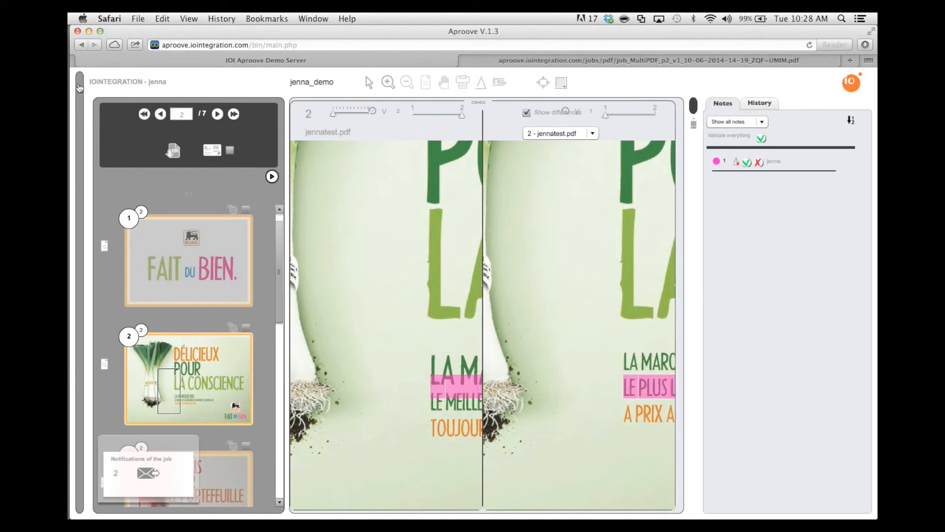
# Step: Bring back the job list, open the IOI_INTRO_VIDEO job and dismiss its notification reminder
pyautogui.click(78, 86)
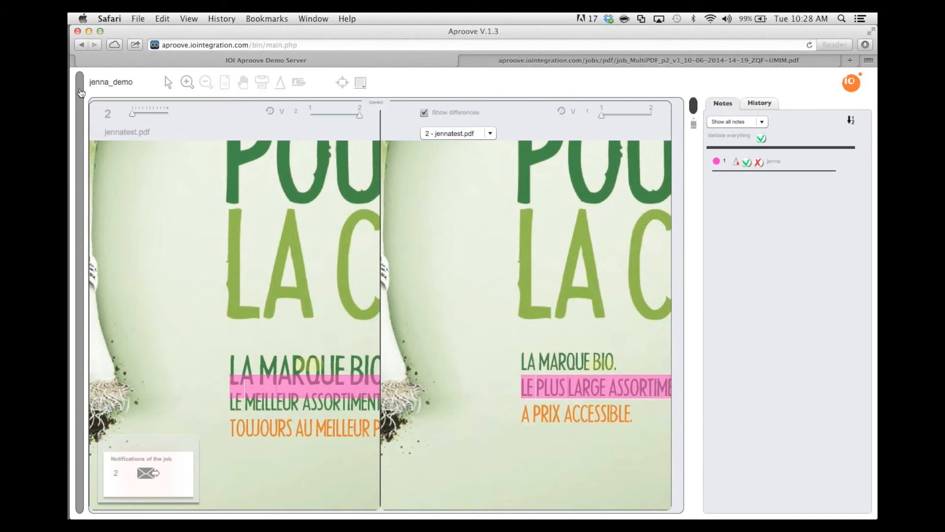
pyautogui.click(81, 93)
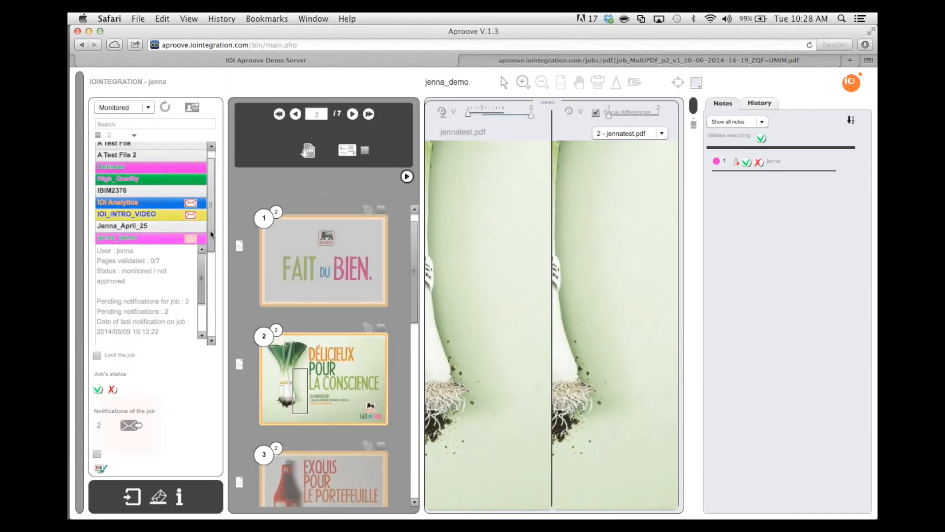
pyautogui.moveTo(211, 234); pyautogui.dragTo(211, 238)
pyautogui.click(164, 203)
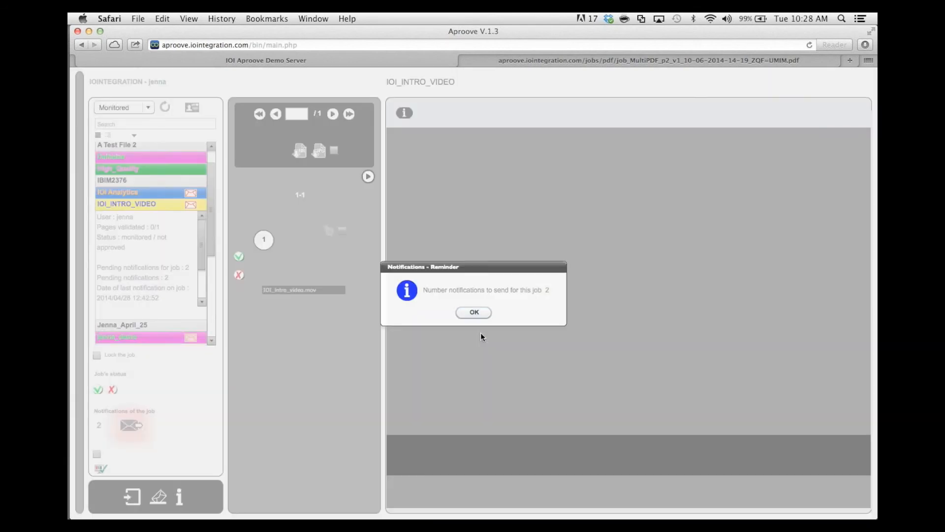
pyautogui.click(474, 312)
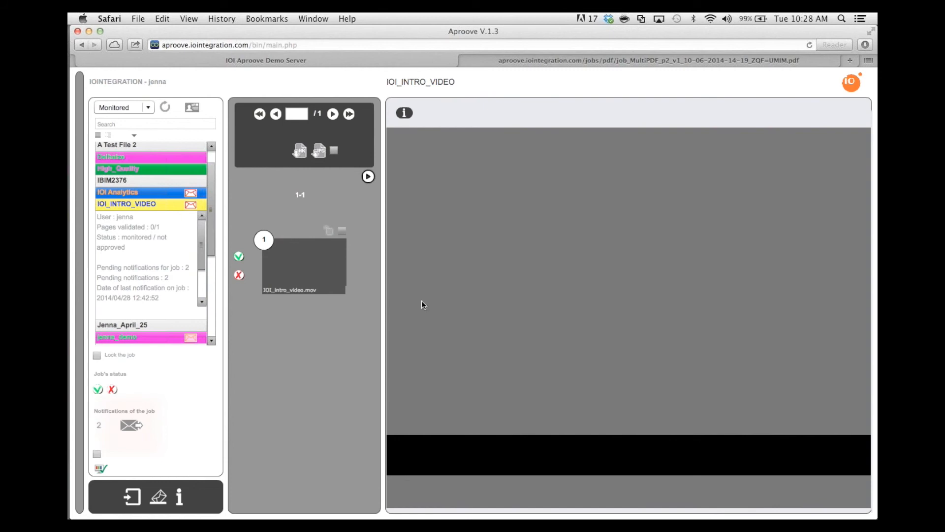
# Step: Open IOI_intro_video.mov and play it with the sound muted
pyautogui.moveTo(315, 258)
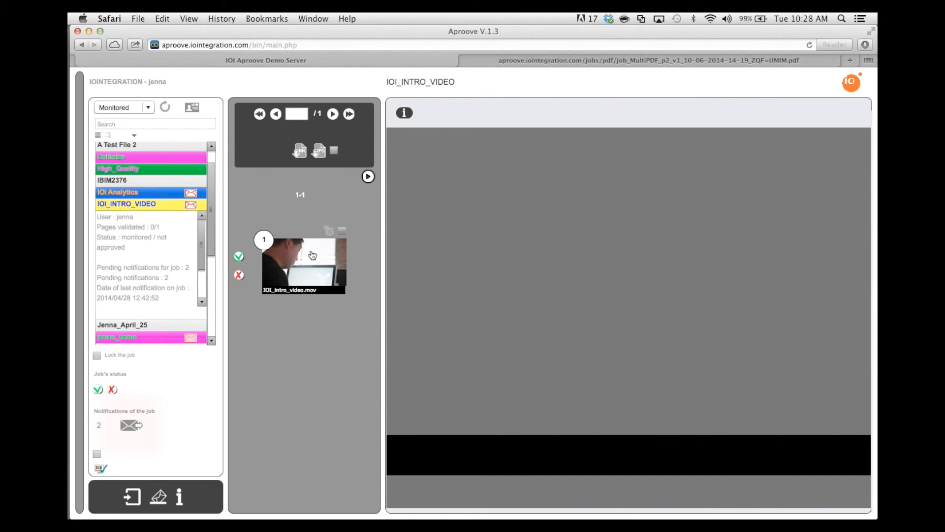
pyautogui.click(314, 252)
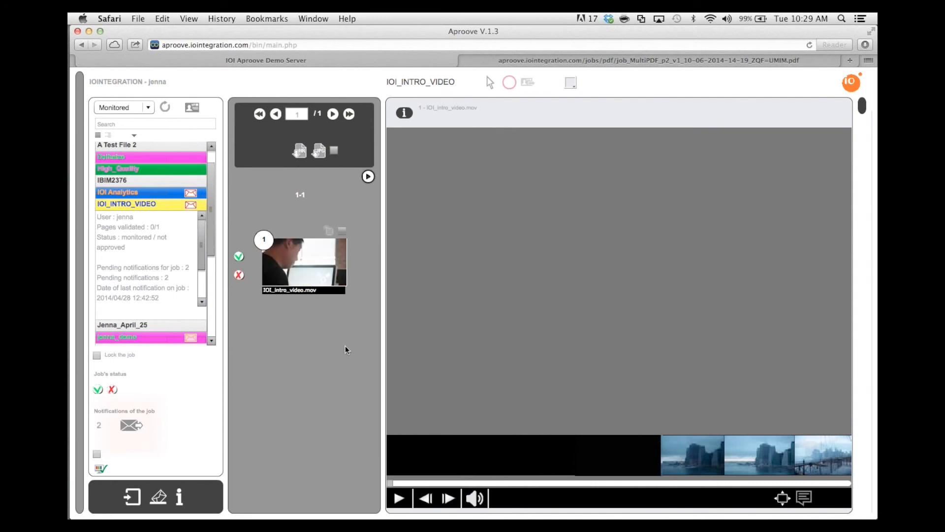
pyautogui.click(399, 498)
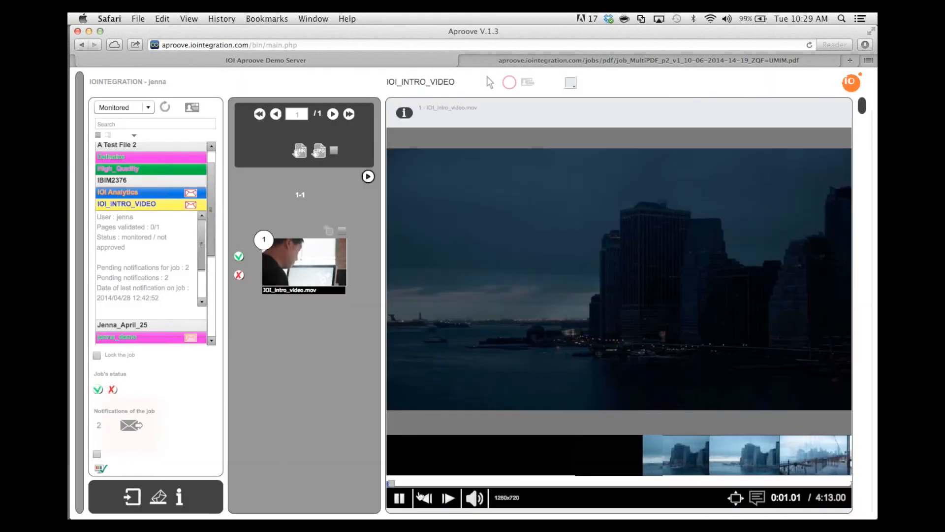
pyautogui.moveTo(479, 499)
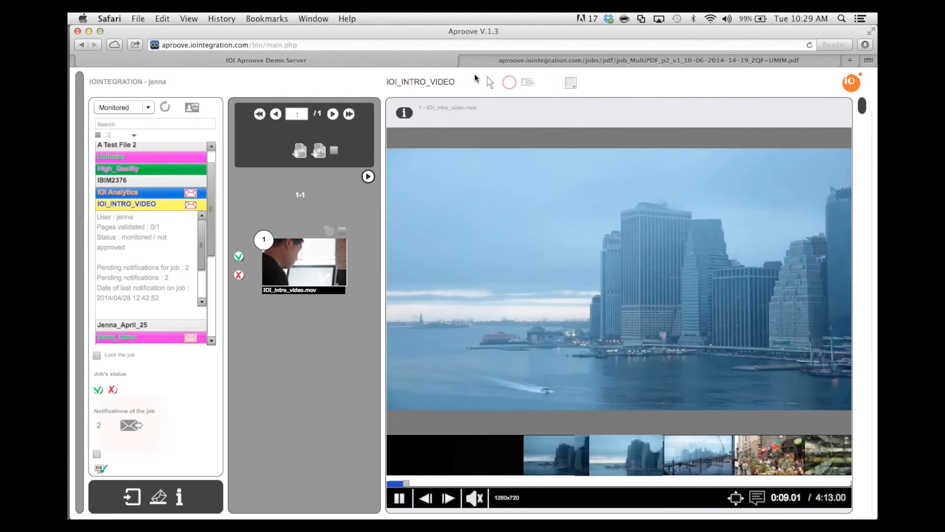
# Step: Mark a spot in the sky above the harbour at 0:10.02 with a circle and save the note "demo"
pyautogui.click(509, 82)
pyautogui.click(451, 206)
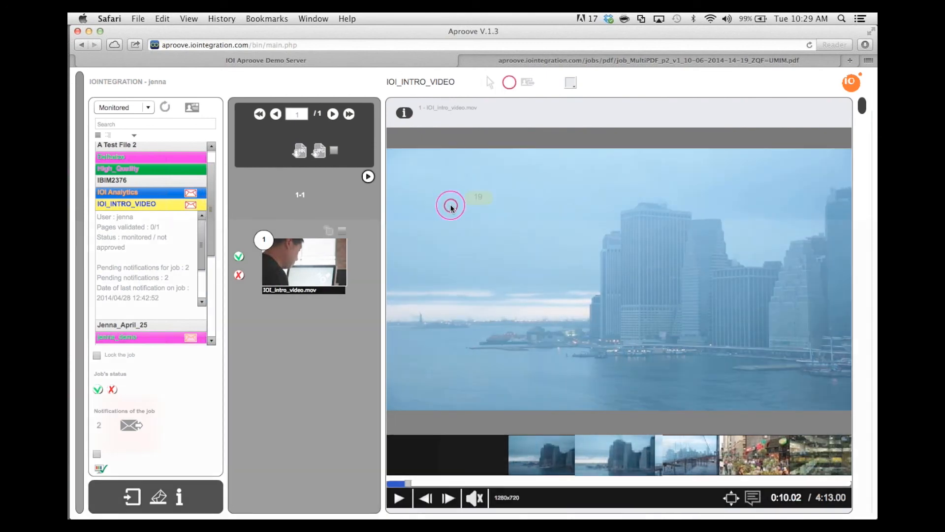
pyautogui.write('emo')
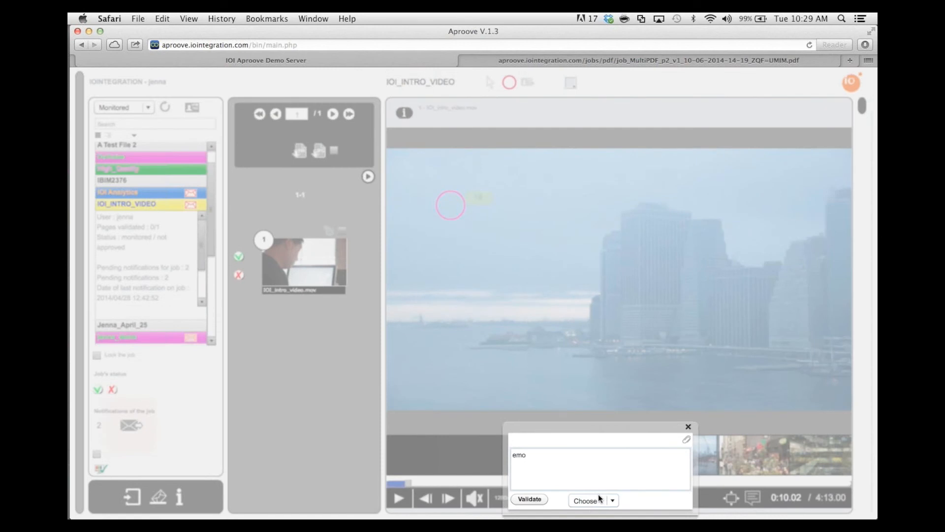
pyautogui.press('super+a')
pyautogui.press('BackSpace')
pyautogui.write('demo')
pyautogui.click(529, 499)
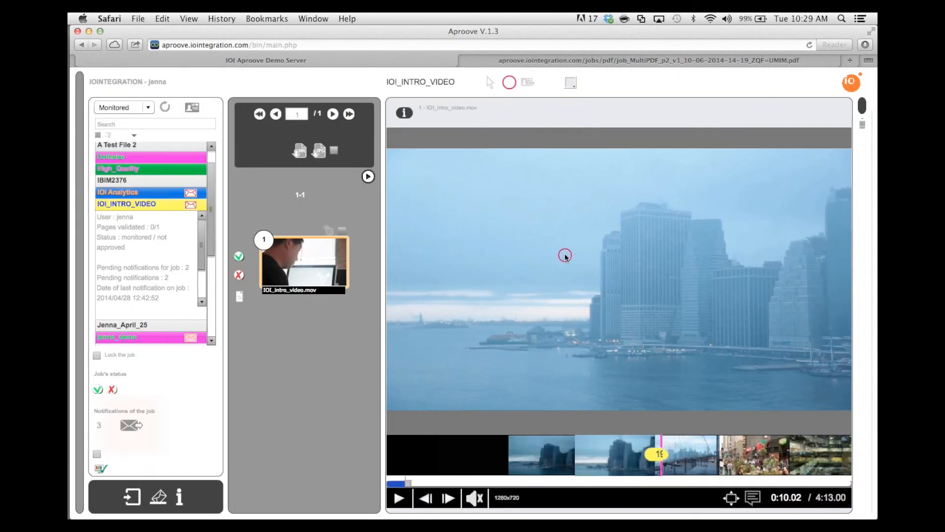
# Step: Draw a rectangle over the skyscraper, extend the annotation from 0:10.02 to 0:12.06 and save the note "cut"
pyautogui.moveTo(549, 231); pyautogui.dragTo(662, 296)
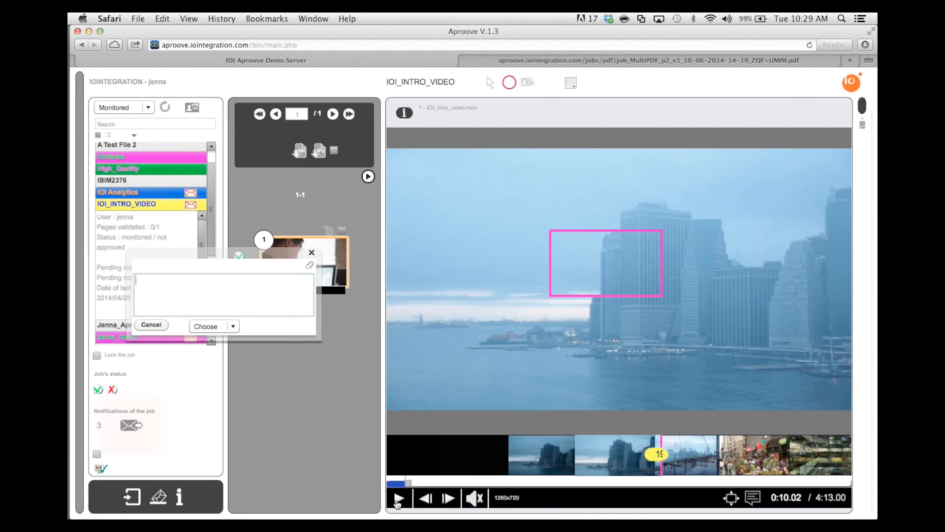
pyautogui.click(398, 499)
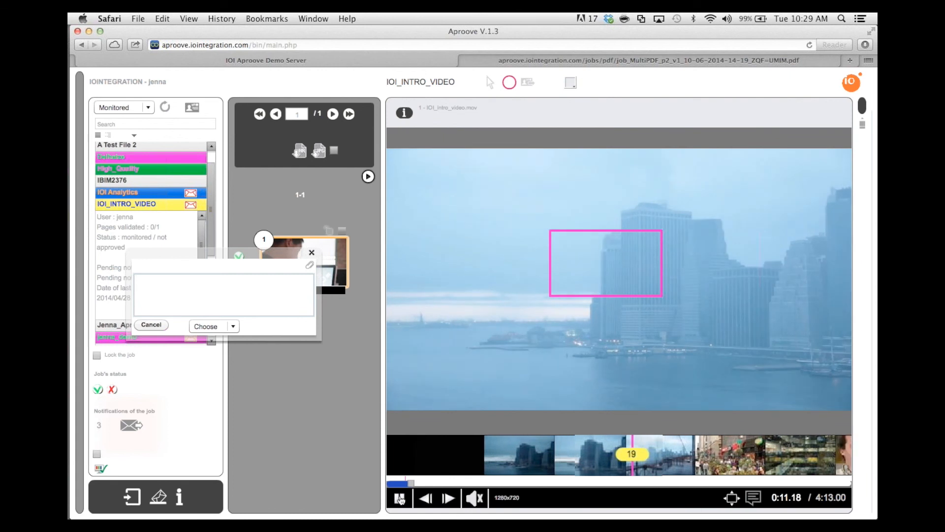
pyautogui.click(400, 499)
pyautogui.write('cut')
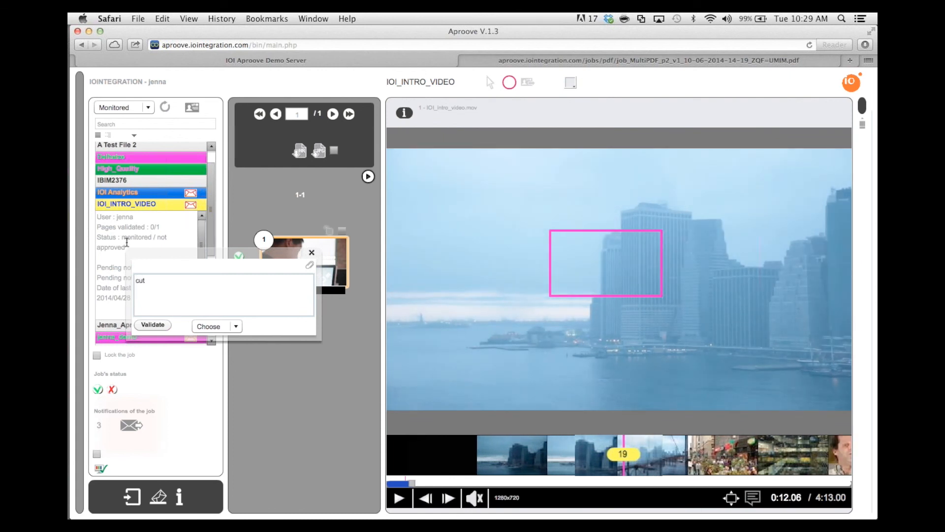
pyautogui.click(162, 325)
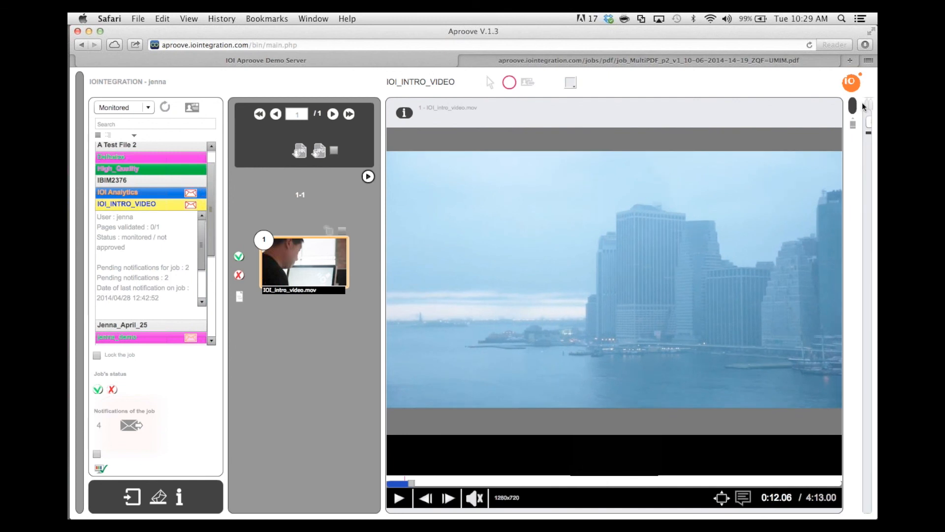
# Step: Show the video's notes list and replay the time range of the "cut" note
pyautogui.click(863, 107)
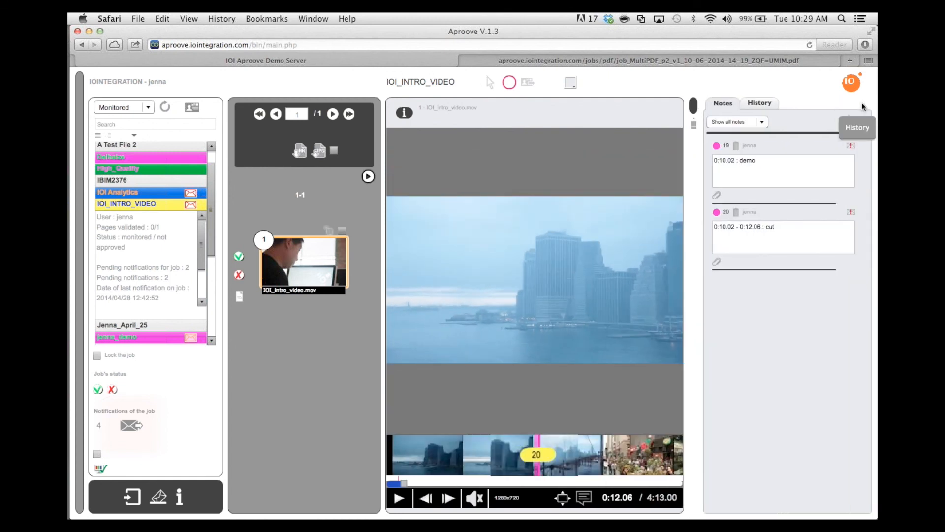
pyautogui.click(748, 241)
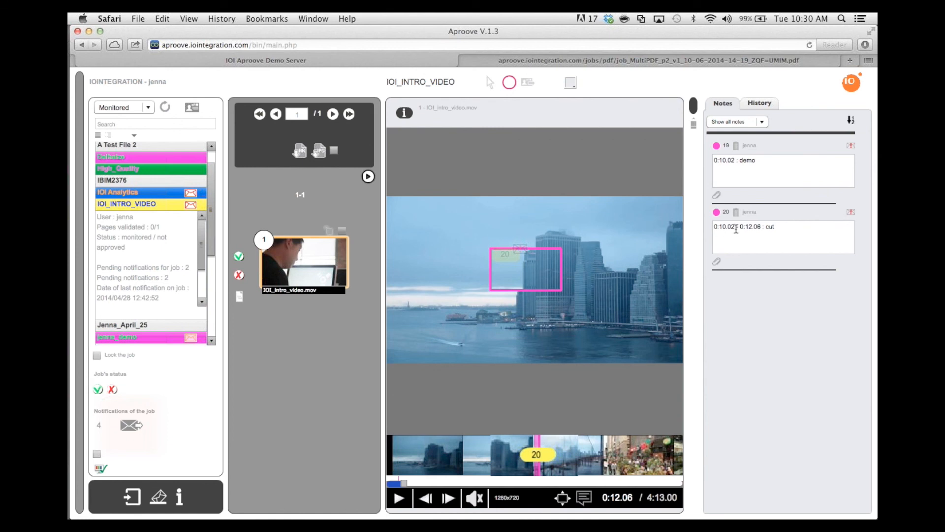
pyautogui.click(775, 234)
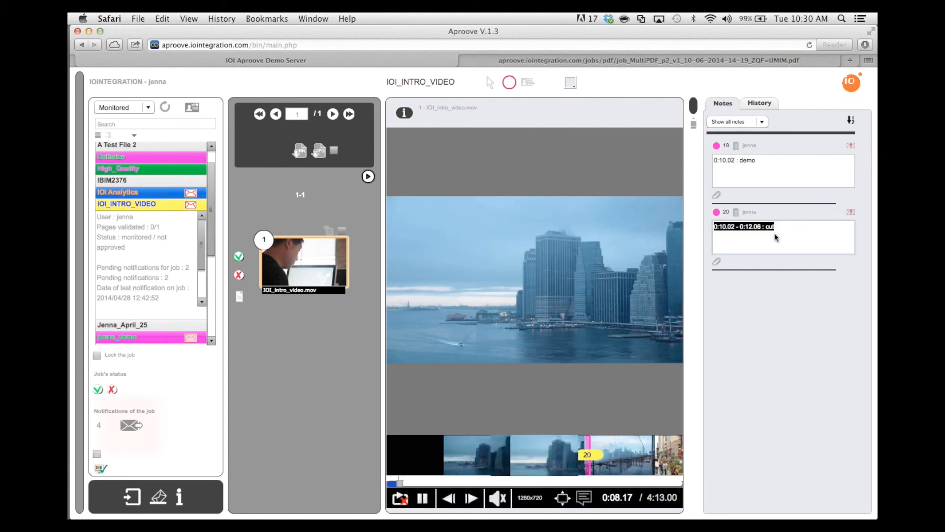